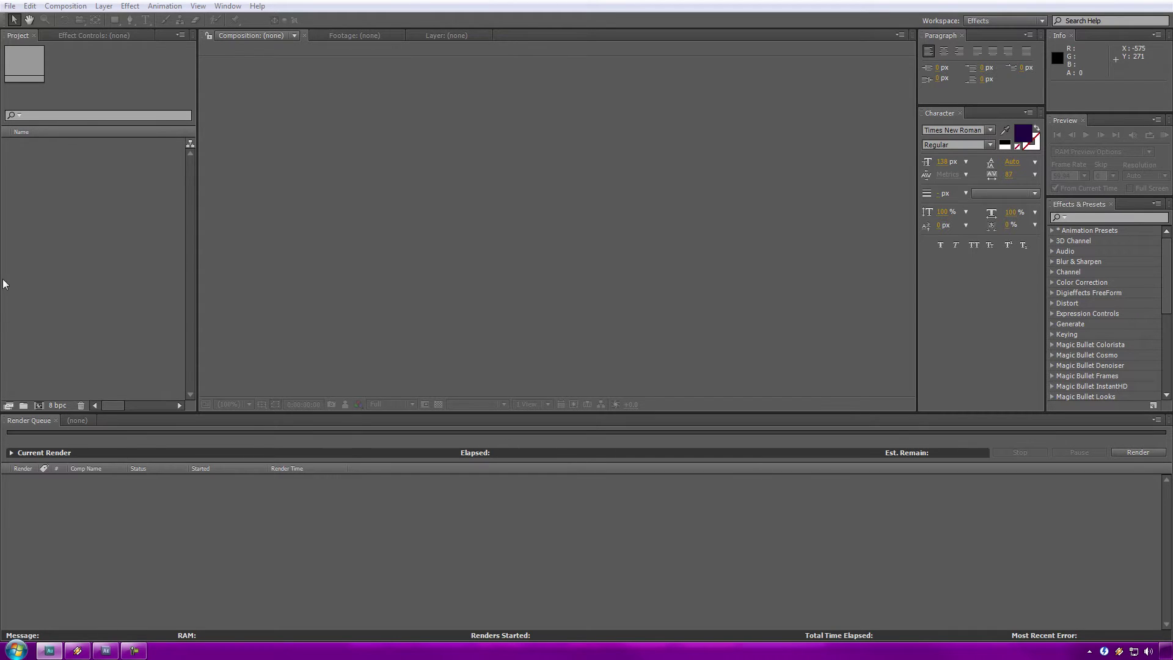
Step: Focus After Effects and bring up the empty Project panel's context menu
{"action": "left_click", "coordinate": [119, 234]}
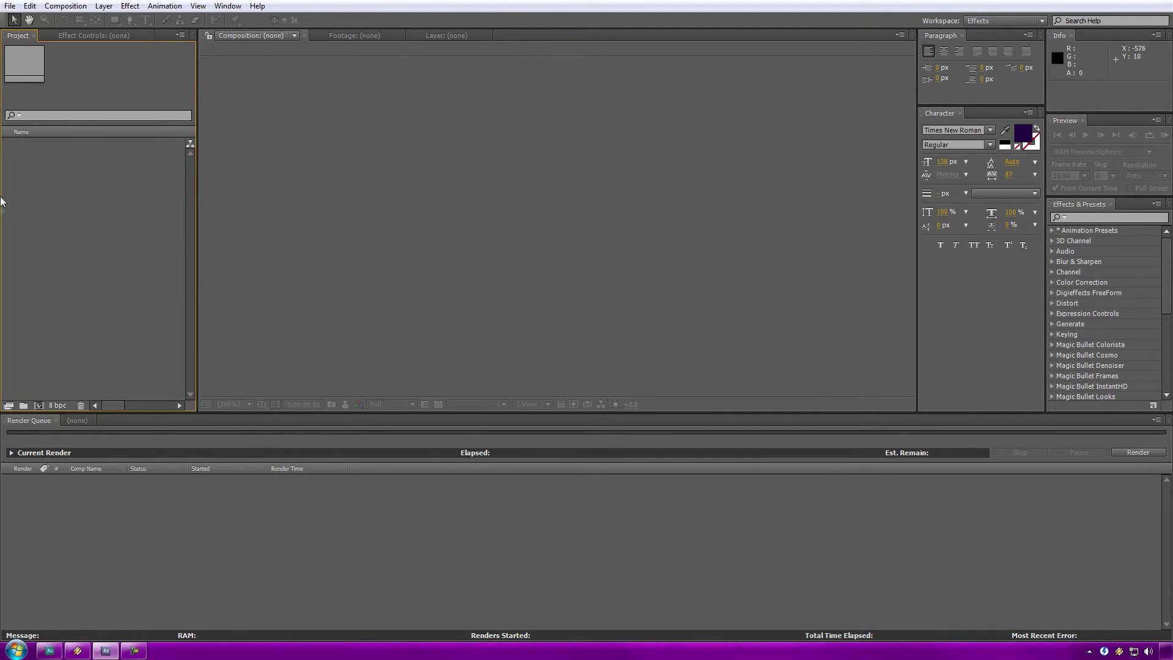
{"action": "right_click", "coordinate": [102, 197]}
Step: Import test.00017 from iMAGE SEQUENCE 2 as a TIFF Sequence and make a composition from it
{"action": "mouse_move", "coordinate": [214, 245]}
{"action": "left_click", "coordinate": [286, 246]}
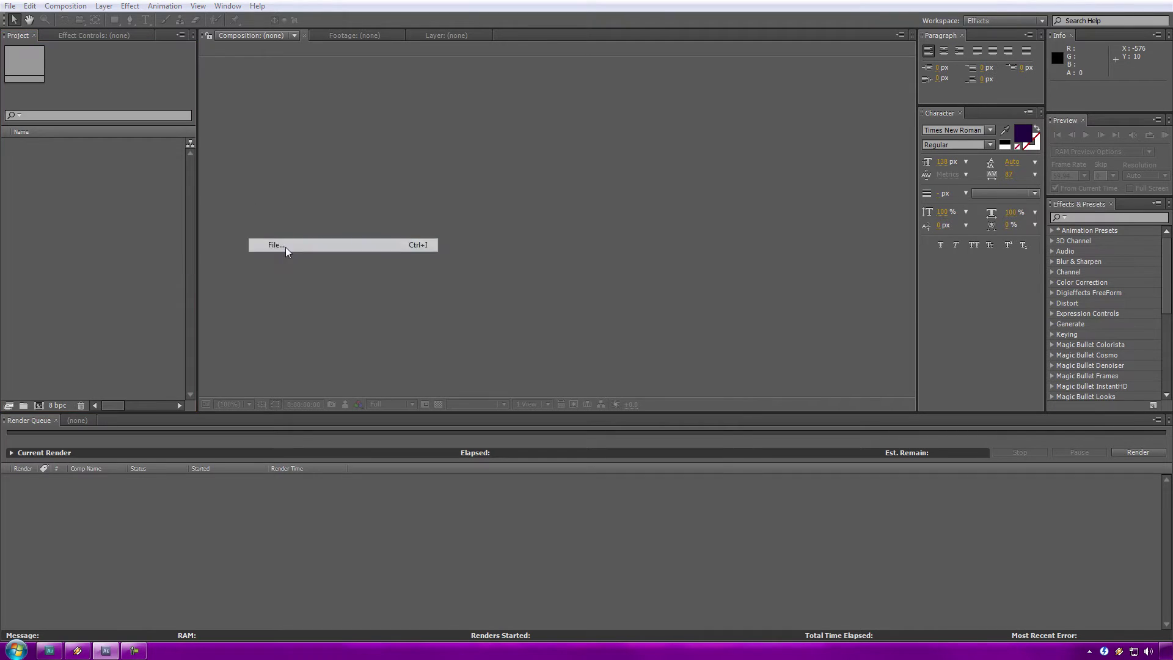
{"action": "double_click", "coordinate": [520, 315]}
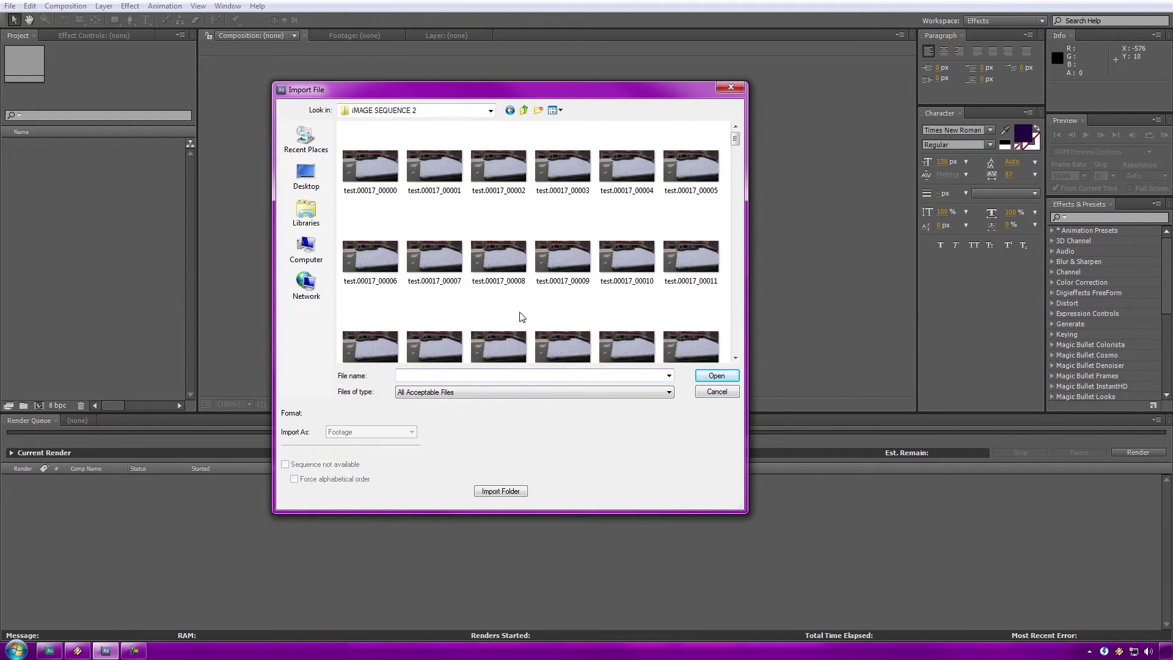
{"action": "left_click", "coordinate": [378, 166]}
{"action": "left_click", "coordinate": [714, 375]}
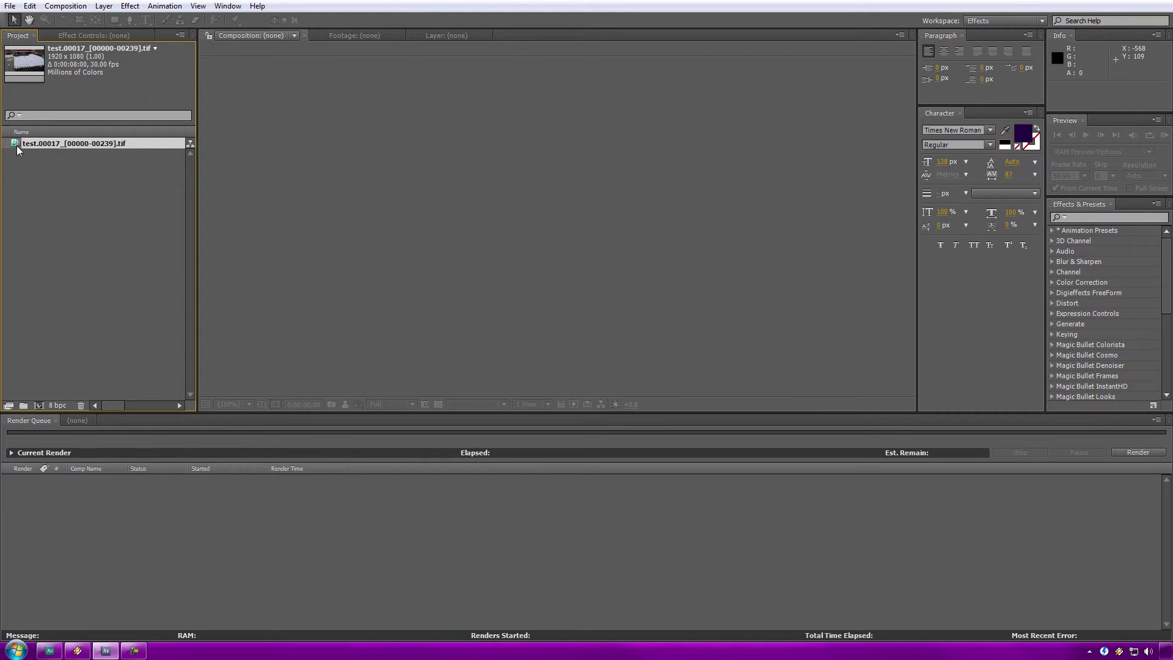
{"action": "left_click_drag", "start_coordinate": [16, 146], "coordinate": [37, 406]}
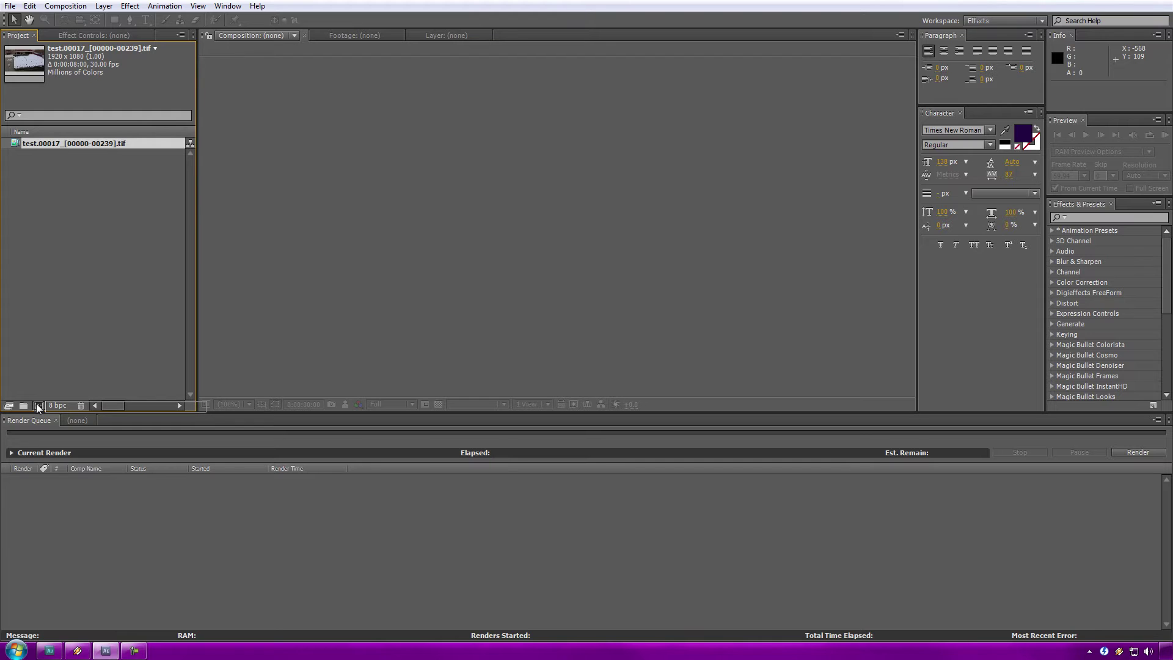
{"action": "left_click_drag", "start_coordinate": [36, 403], "coordinate": [36, 403]}
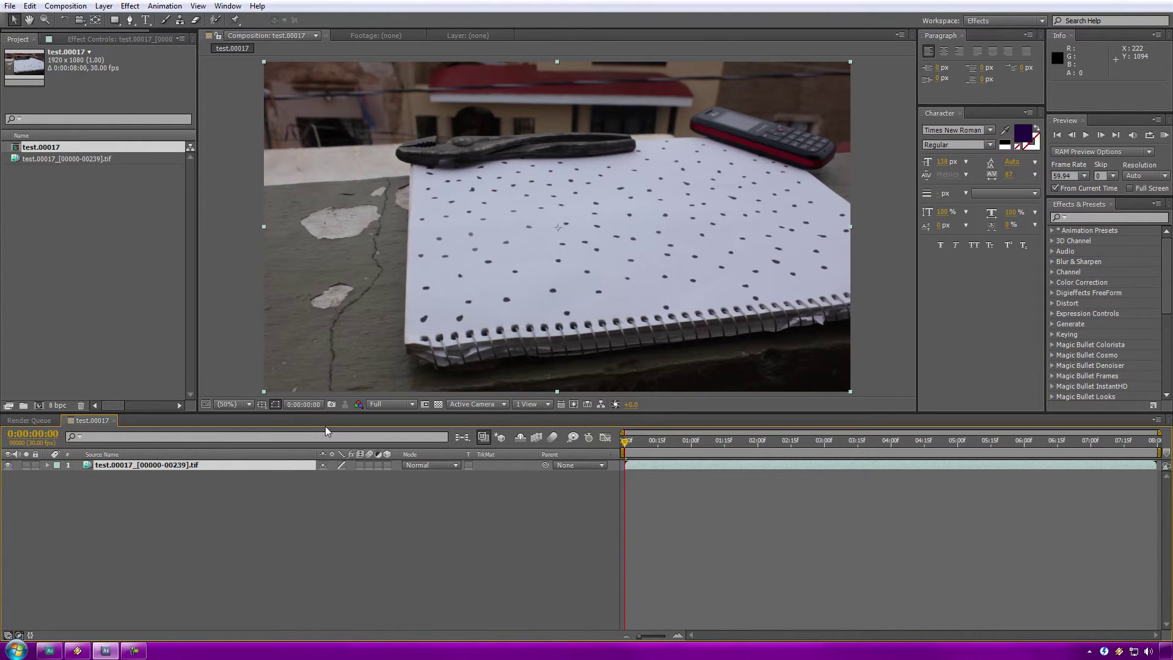
Step: Add test.00017 to the Render Queue with Use OpenGL Renderer enabled in Best Settings
{"action": "left_click", "coordinate": [82, 6]}
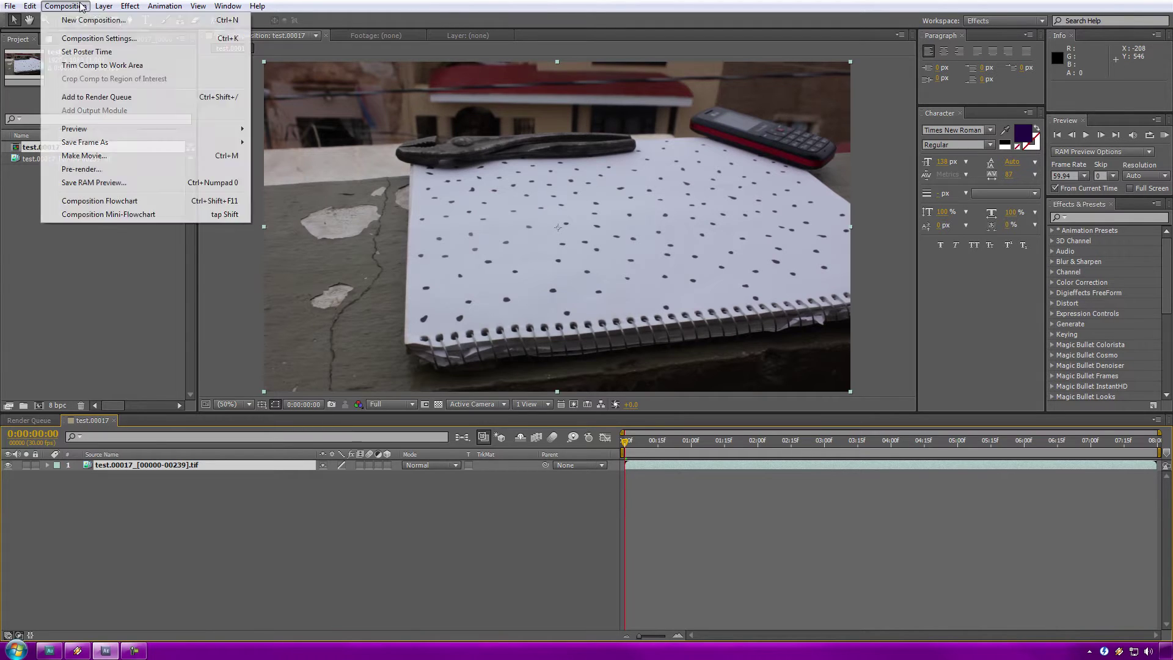
{"action": "left_click", "coordinate": [116, 97]}
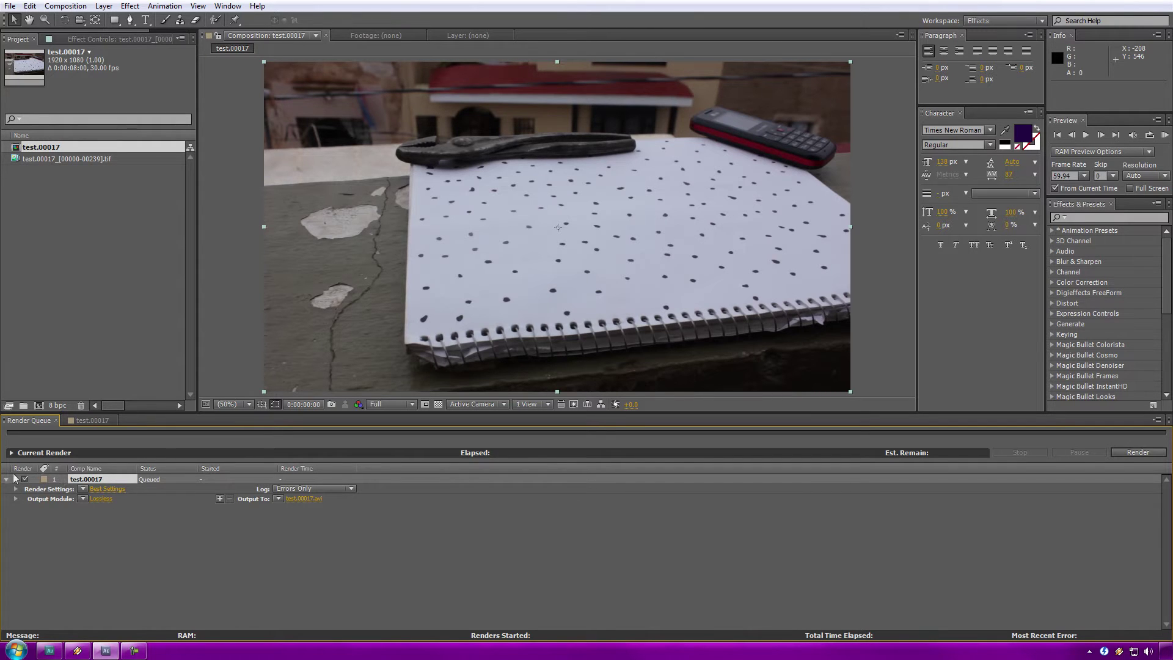
{"action": "left_click", "coordinate": [103, 489]}
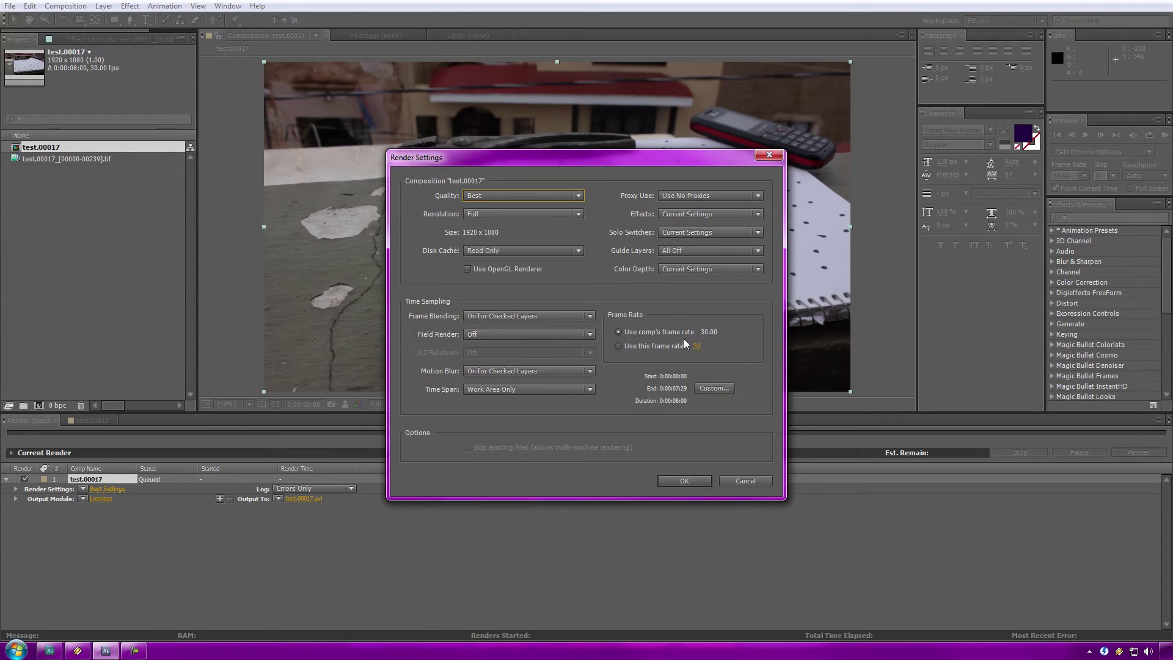
{"action": "left_click", "coordinate": [482, 270]}
{"action": "left_click", "coordinate": [692, 476]}
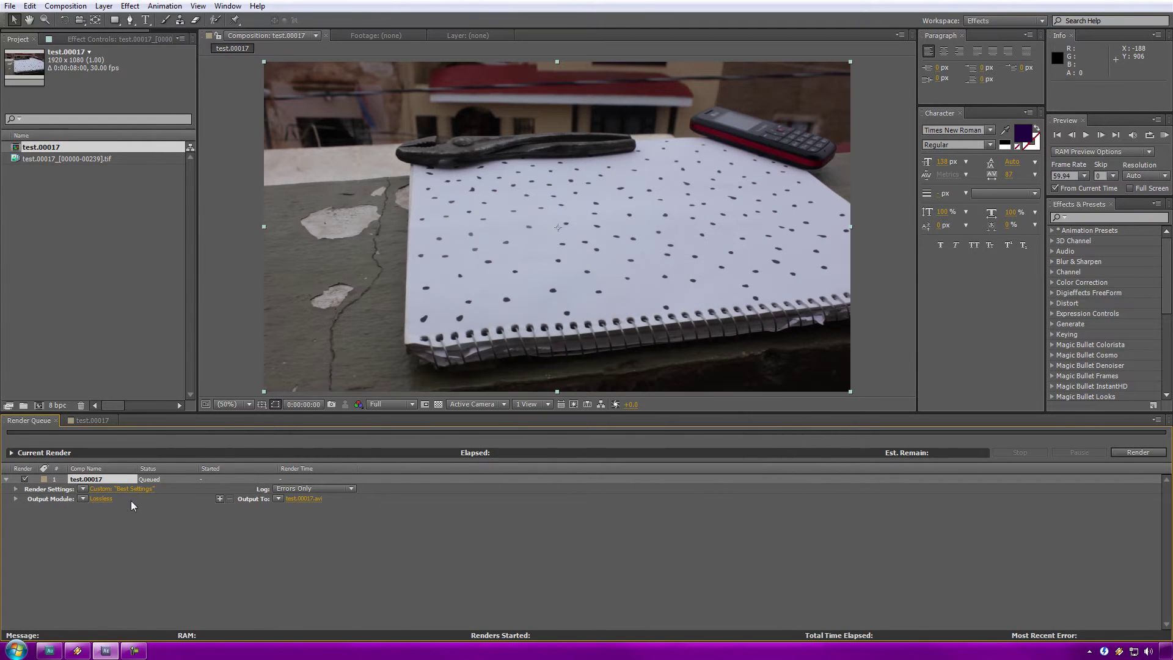
Step: Change the Lossless output module's format to IFF Sequence
{"action": "left_click", "coordinate": [104, 498]}
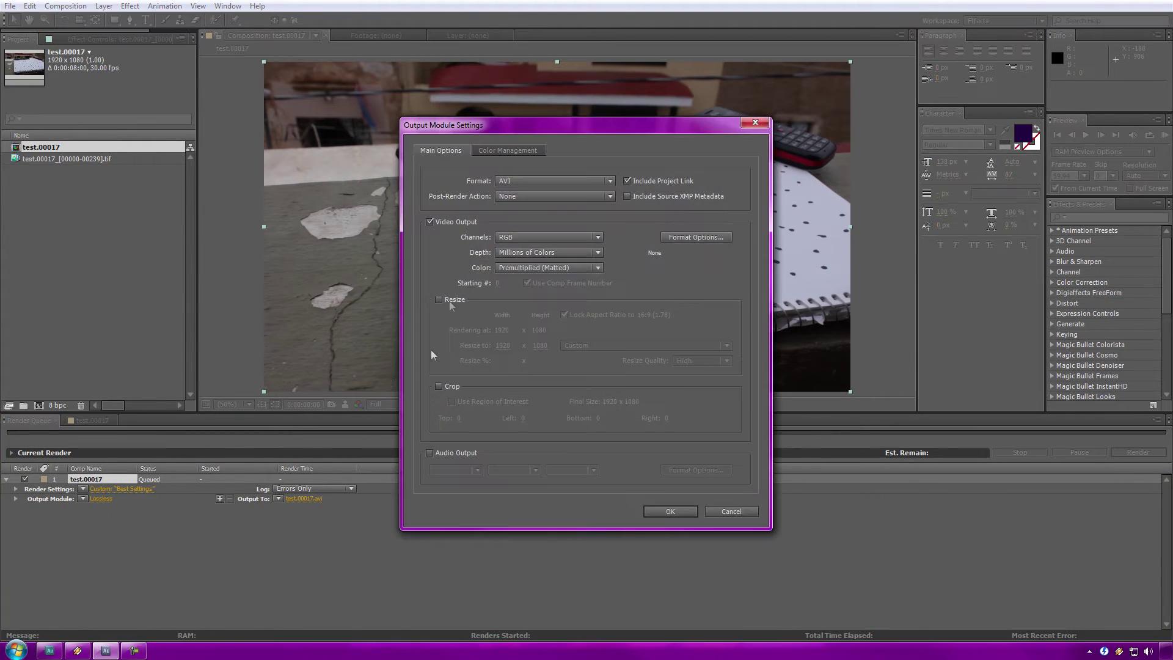
{"action": "left_click", "coordinate": [574, 182]}
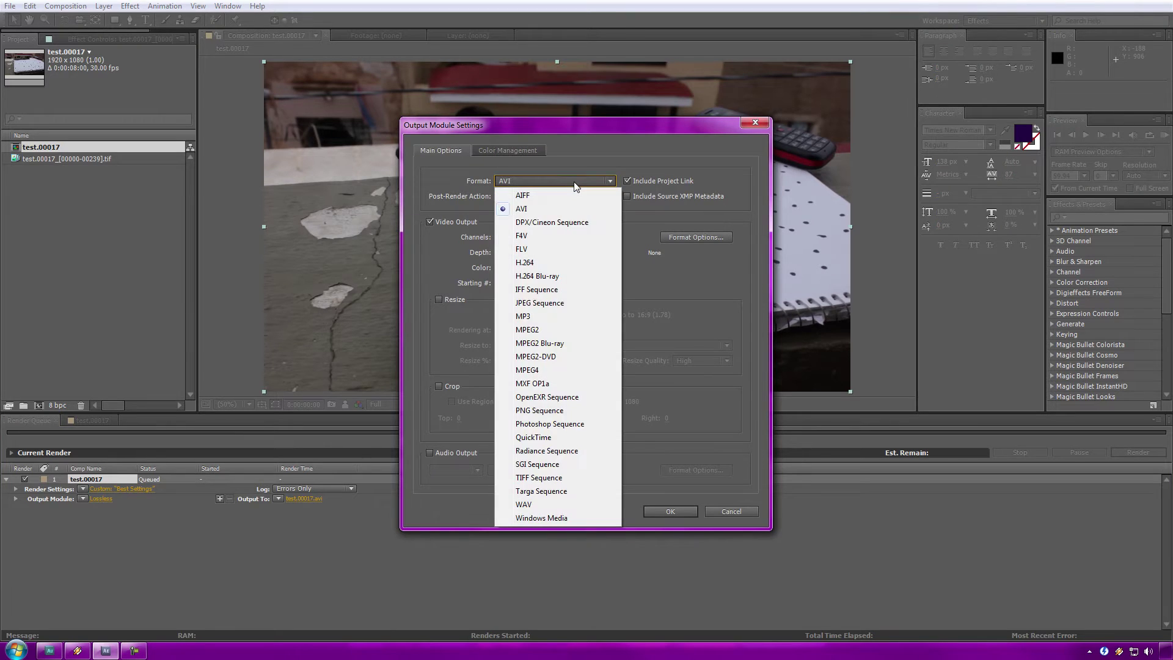
{"action": "left_click", "coordinate": [537, 291]}
{"action": "left_click", "coordinate": [665, 512]}
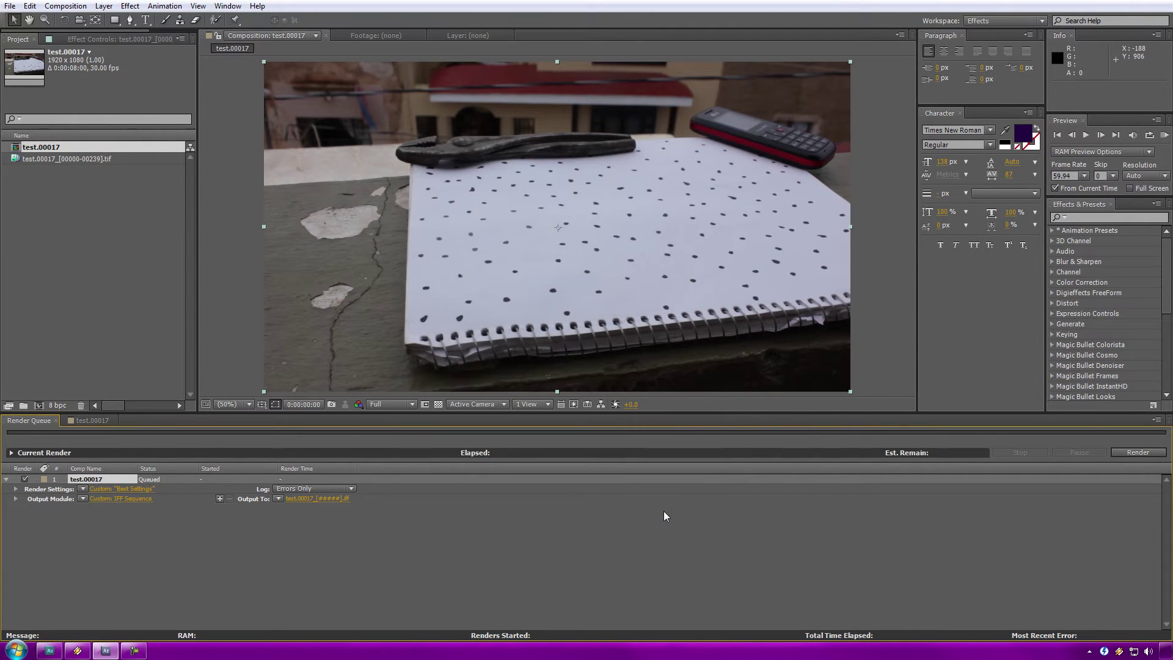
Step: Rename the test.00017 composition to test in the Project panel
{"action": "left_click", "coordinate": [66, 151]}
{"action": "right_click", "coordinate": [61, 148]}
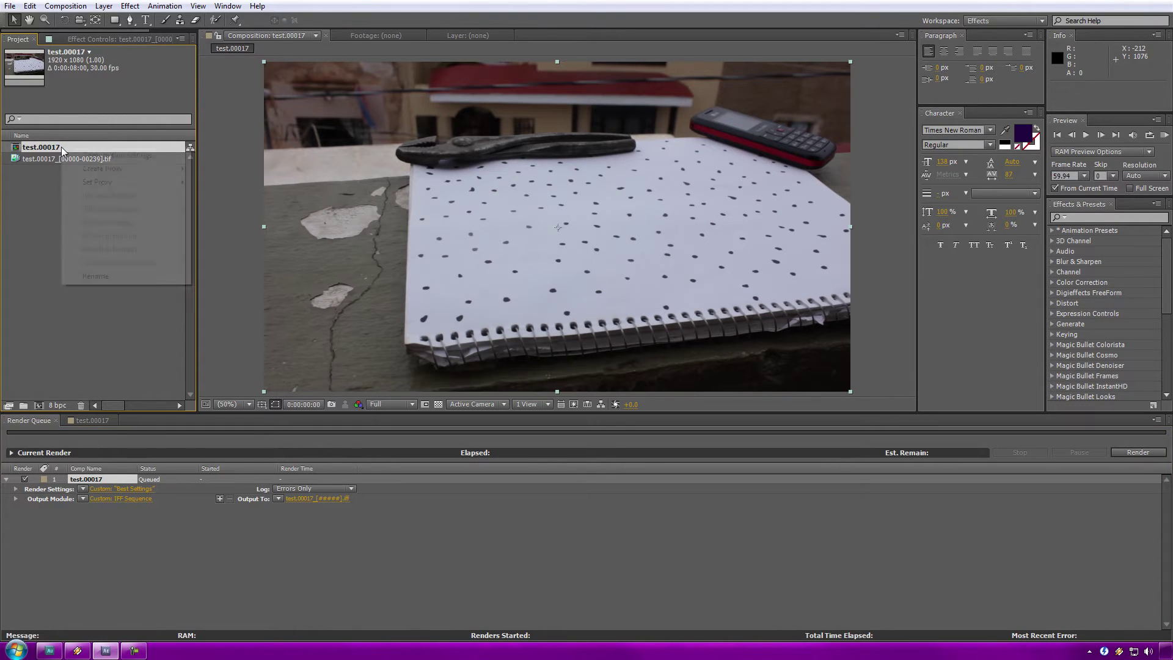
{"action": "left_click", "coordinate": [88, 276]}
{"action": "left_click_drag", "start_coordinate": [57, 147], "coordinate": [38, 148]}
{"action": "key", "text": "BackSpace"}
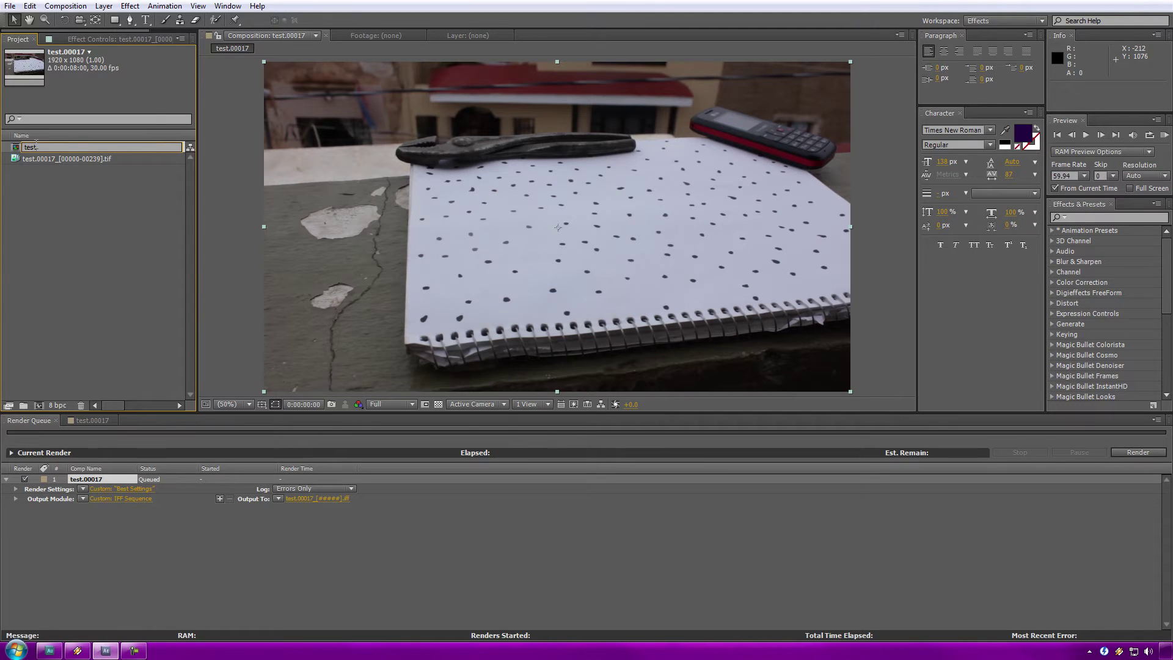
{"action": "right_click", "coordinate": [34, 147]}
{"action": "left_click", "coordinate": [118, 357]}
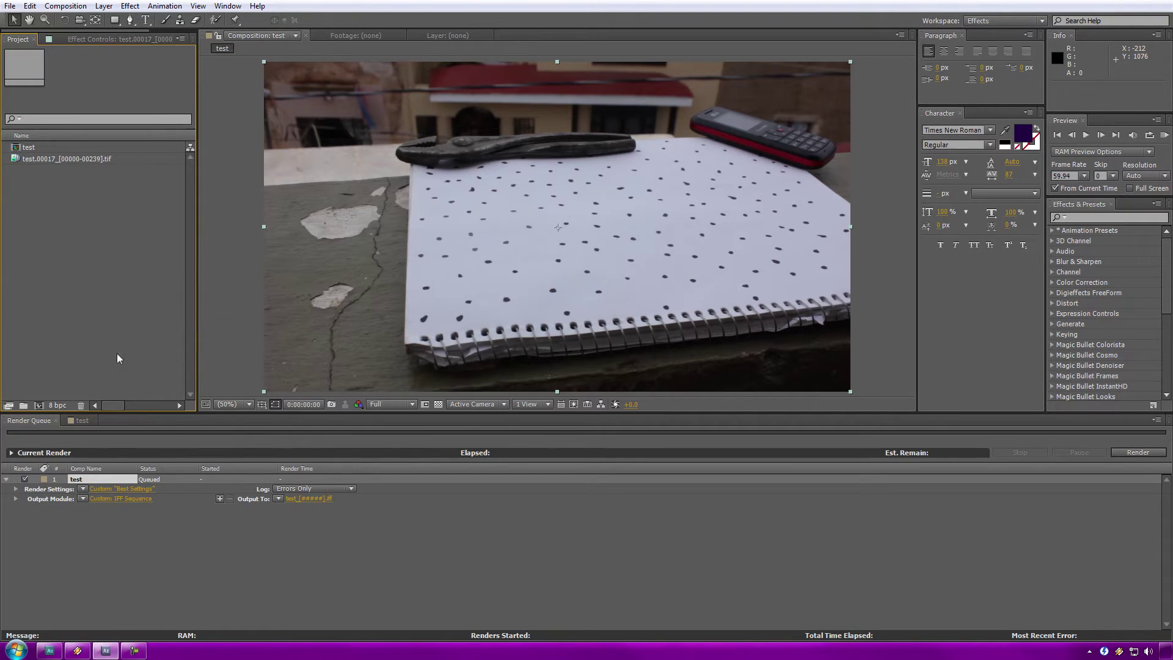
{"action": "left_click", "coordinate": [71, 147]}
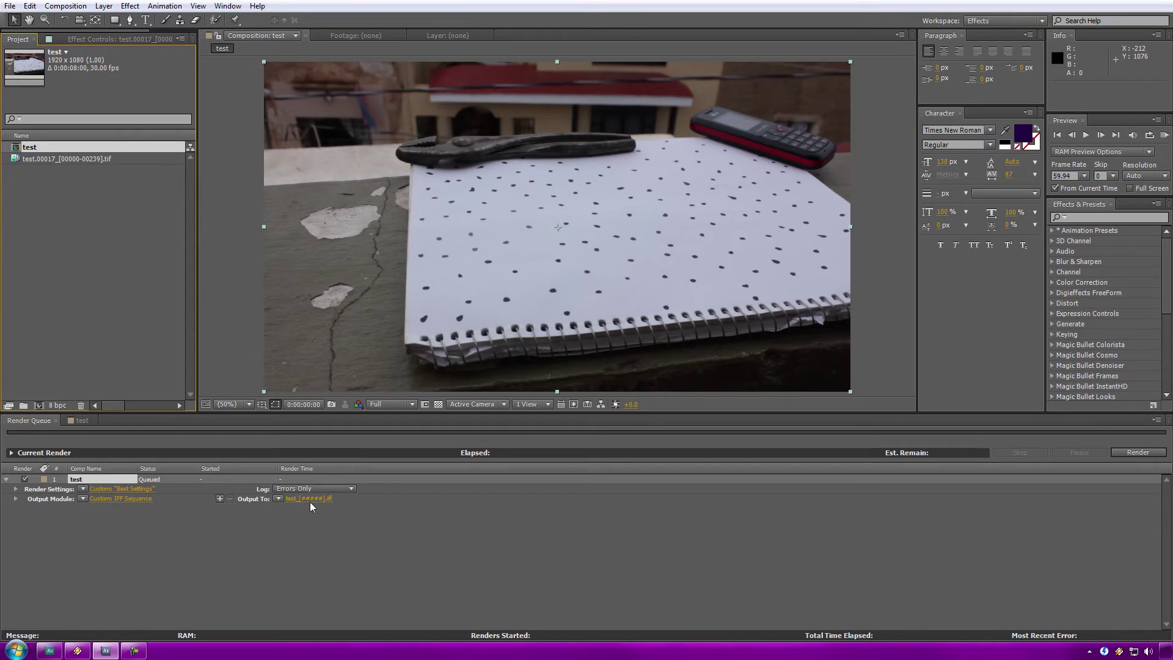
{"action": "left_click", "coordinate": [279, 499]}
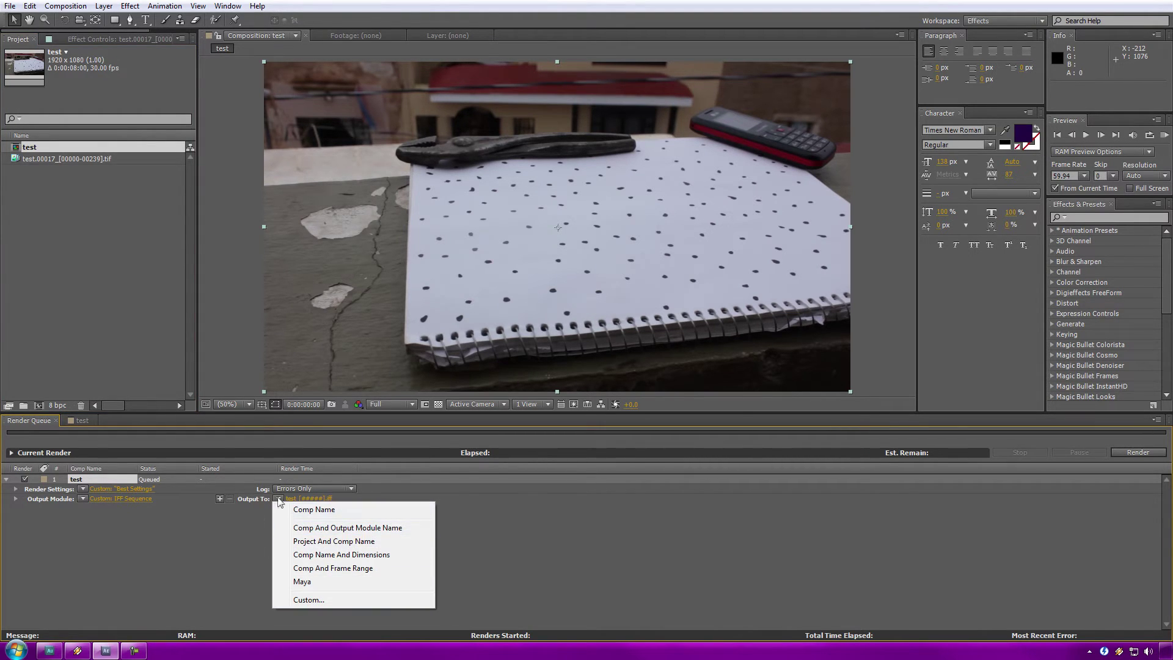
Step: Apply a custom file name template with a dot after [compName], giving test.[#####].iff
{"action": "left_click", "coordinate": [309, 599]}
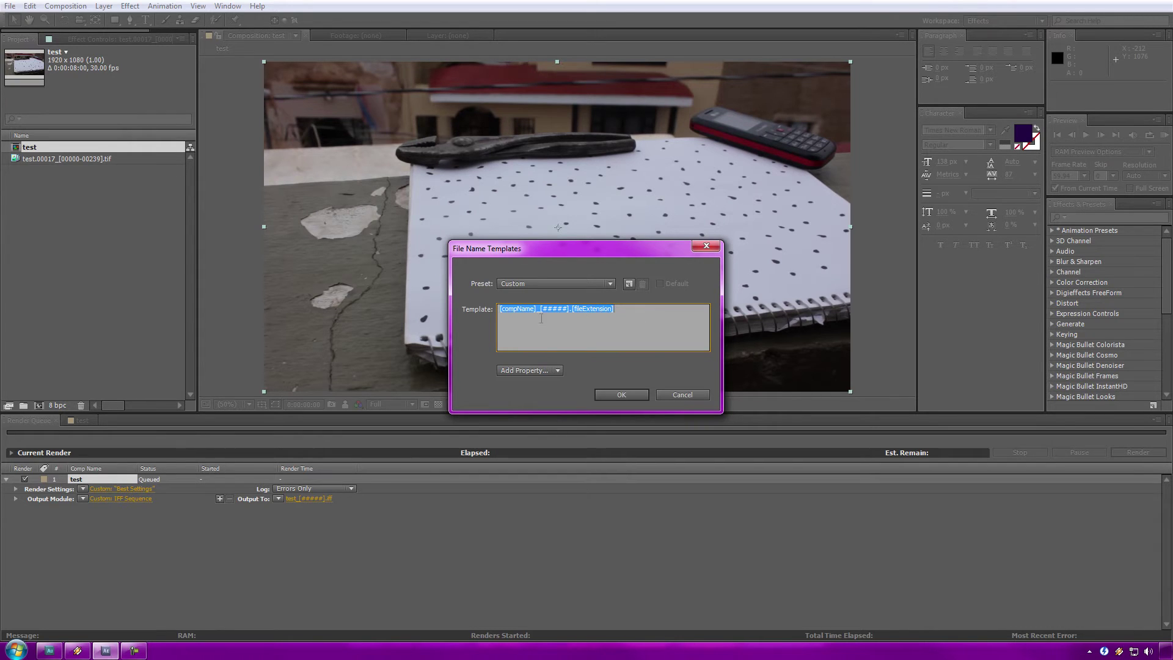
{"action": "left_click", "coordinate": [540, 312]}
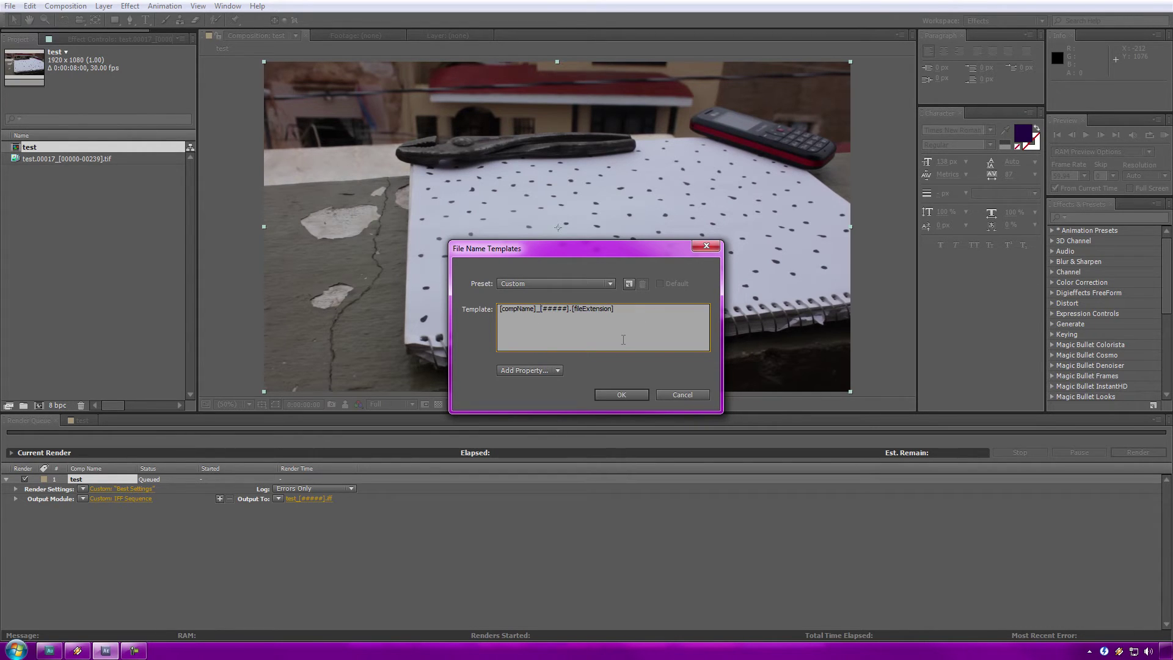
{"action": "key", "text": "BackSpace"}
{"action": "type", "text": "."}
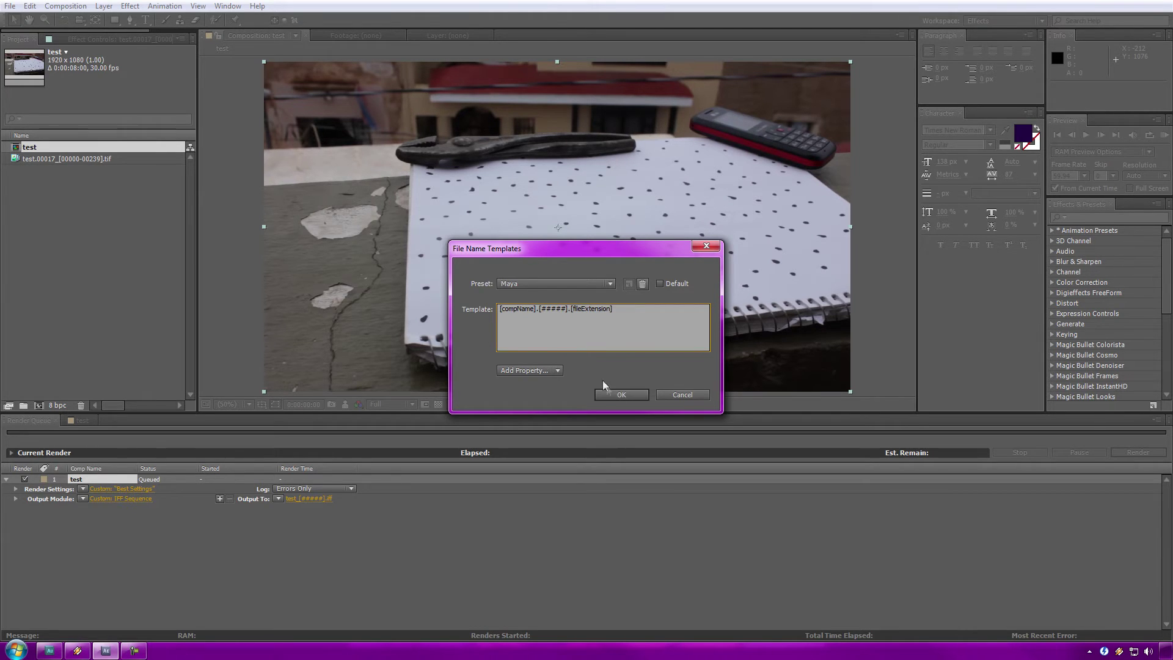
{"action": "left_click", "coordinate": [616, 398]}
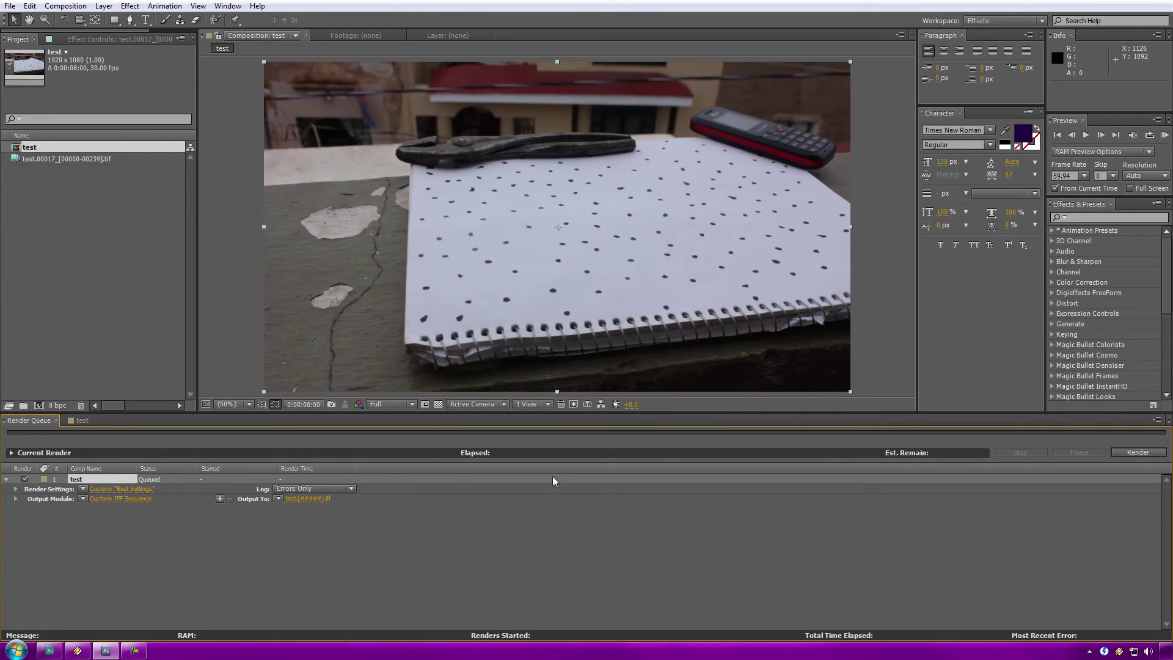
Step: Render the test composition to IFF frames, finishing Done in 1 Min, 6 Sec
{"action": "left_click", "coordinate": [1122, 451]}
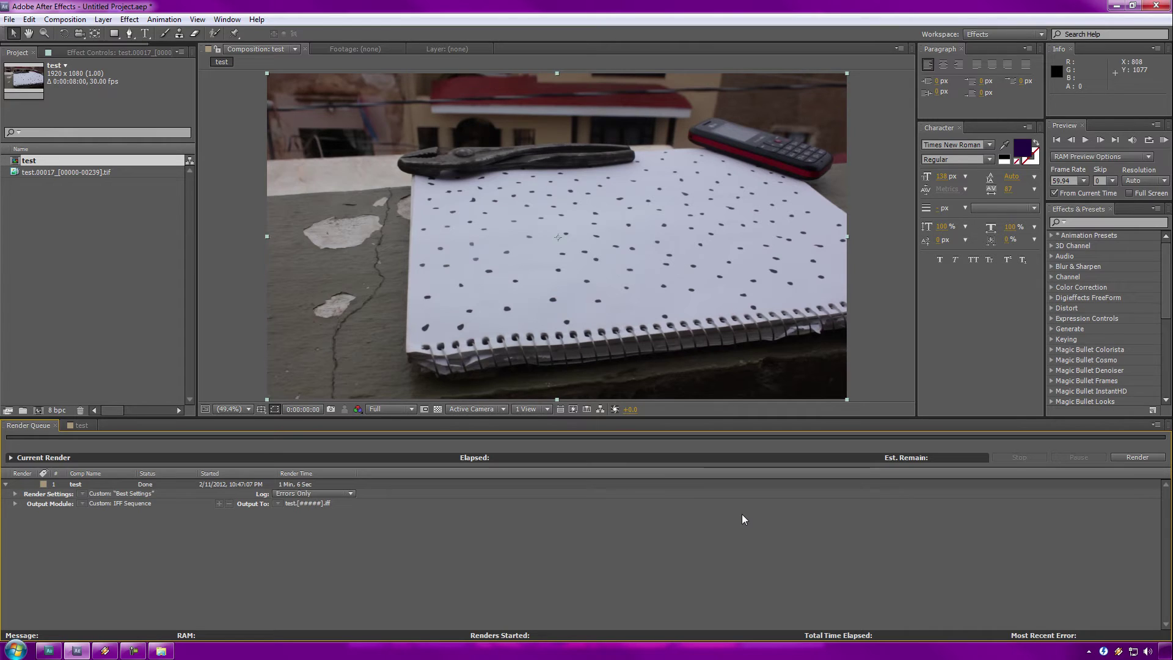
Step: Minimize After Effects and arrange the New folder window to review the rendered IFF frames
{"action": "left_click", "coordinate": [1110, 7]}
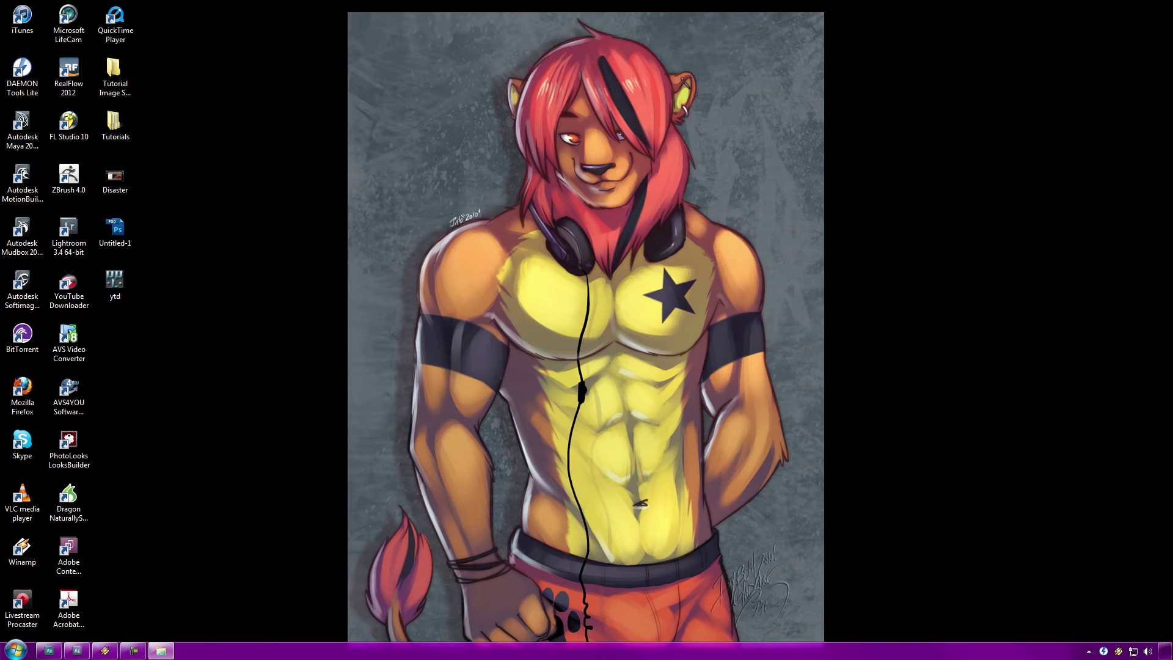
{"action": "left_click_drag", "start_coordinate": [1011, 142], "coordinate": [648, 113]}
{"action": "left_click_drag", "start_coordinate": [829, 446], "coordinate": [1121, 553]}
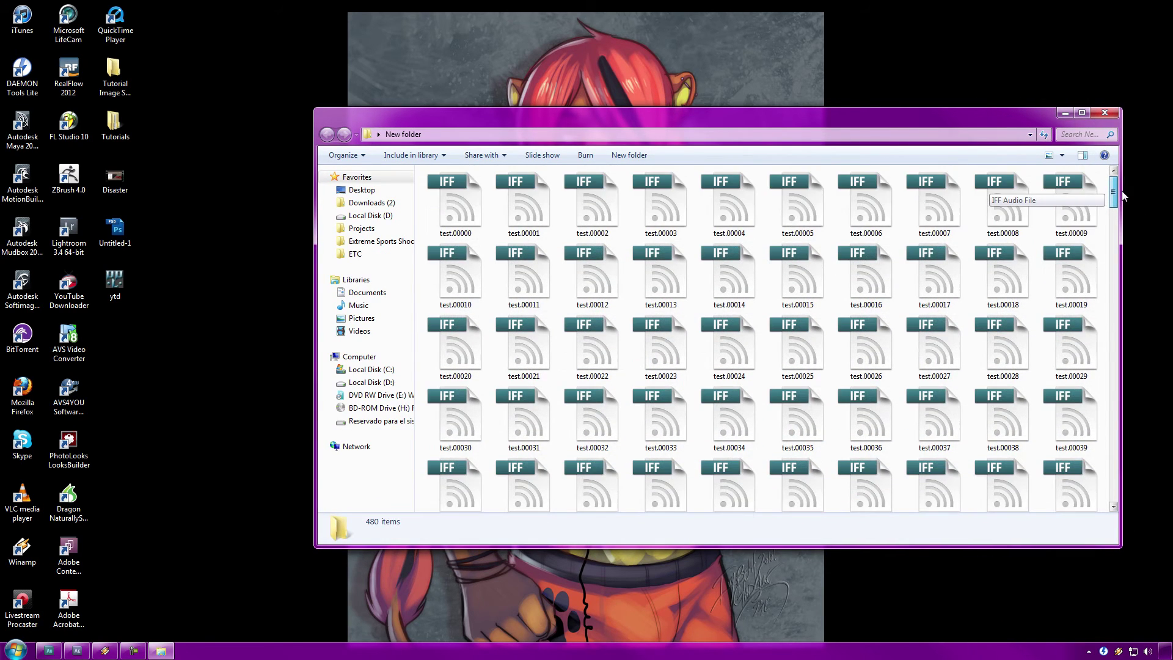
{"action": "left_click_drag", "start_coordinate": [1115, 194], "coordinate": [1115, 195]}
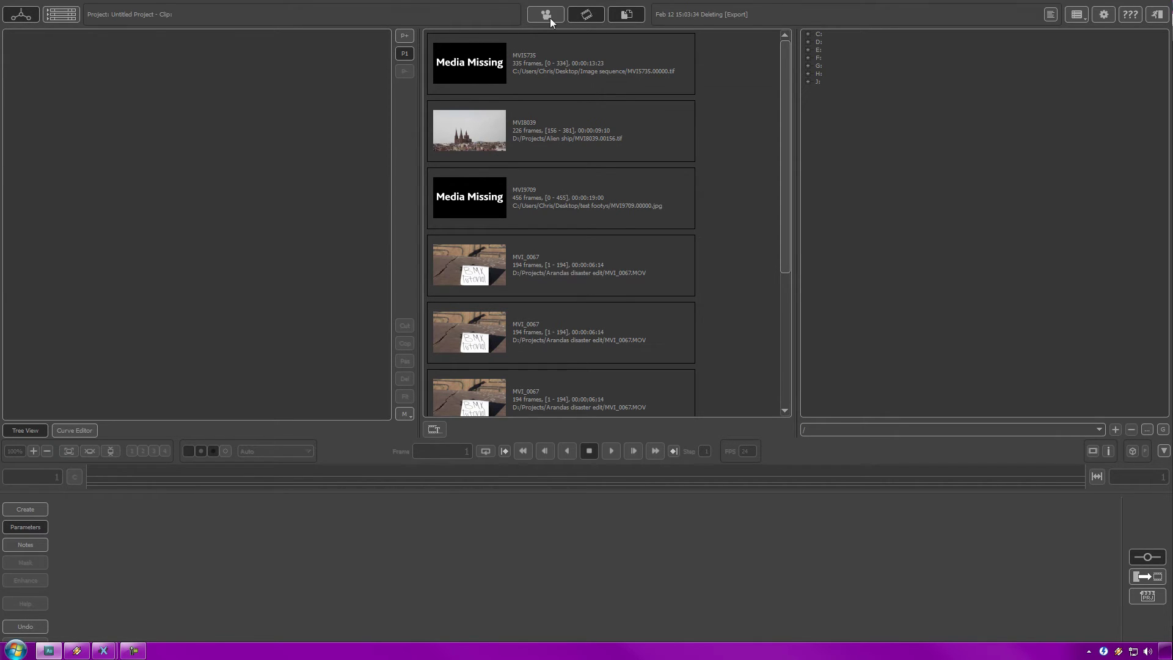
{"action": "left_click", "coordinate": [585, 15]}
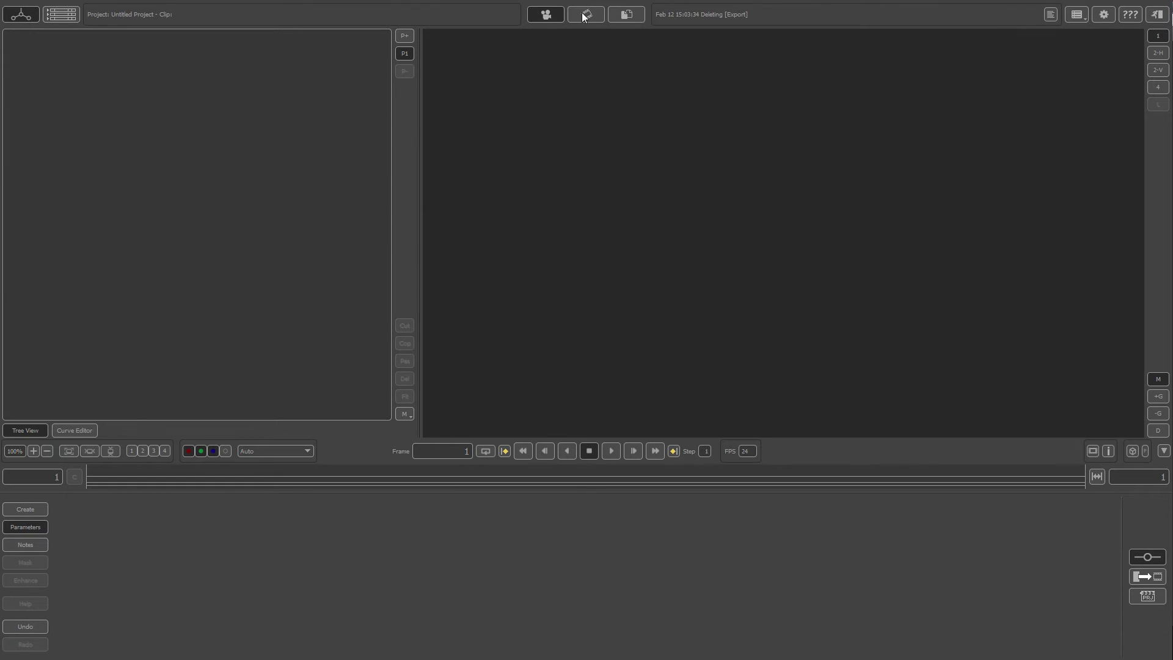
{"action": "left_click", "coordinate": [626, 15]}
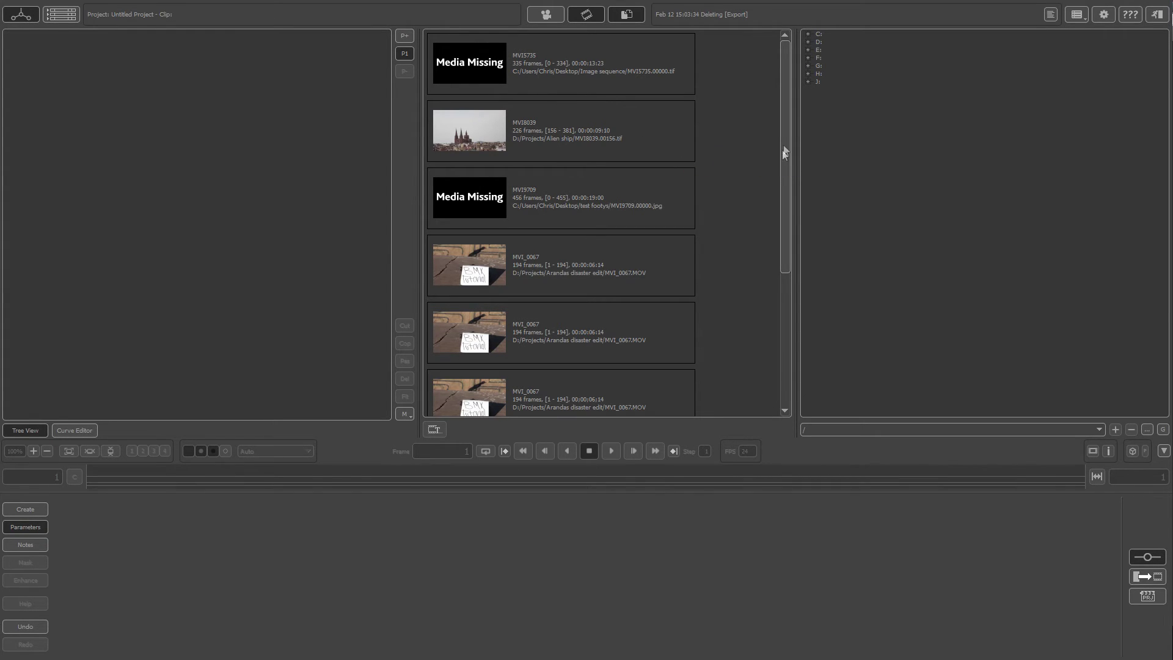
{"action": "scroll", "coordinate": [790, 218], "scroll_direction": "down", "scroll_amount": 3}
{"action": "scroll", "coordinate": [812, 244], "scroll_direction": "up", "scroll_amount": 3}
{"action": "left_click", "coordinate": [808, 33]}
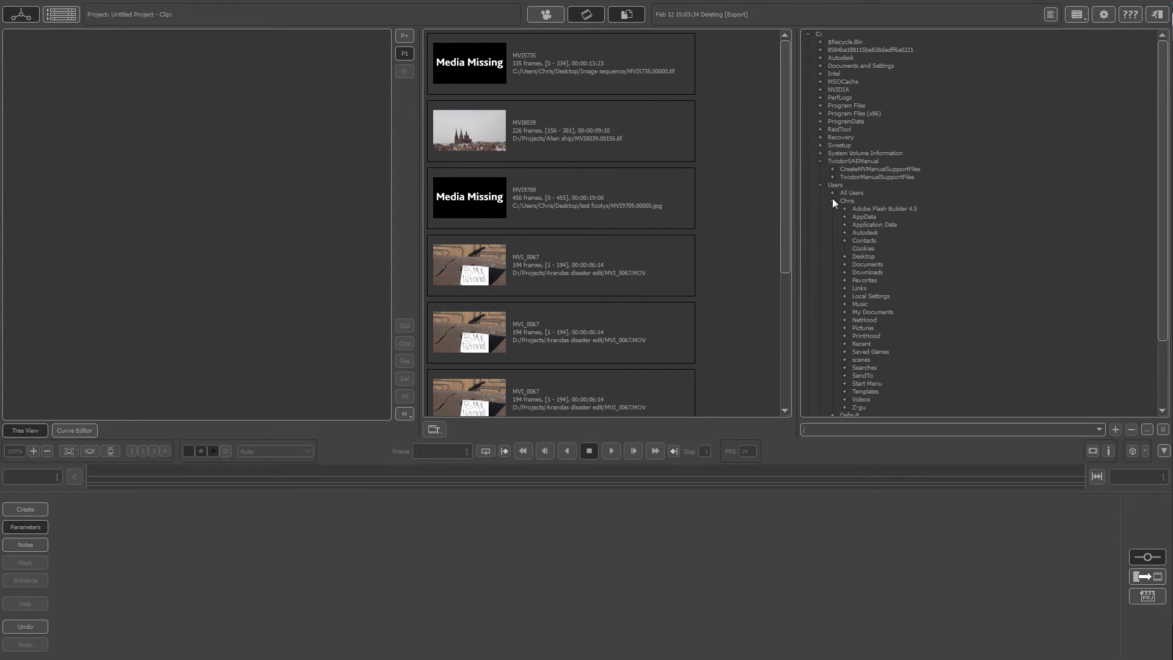
Step: Expand Desktop > New folder and bring the 240-frame test clip into the project
{"action": "left_click", "coordinate": [845, 257]}
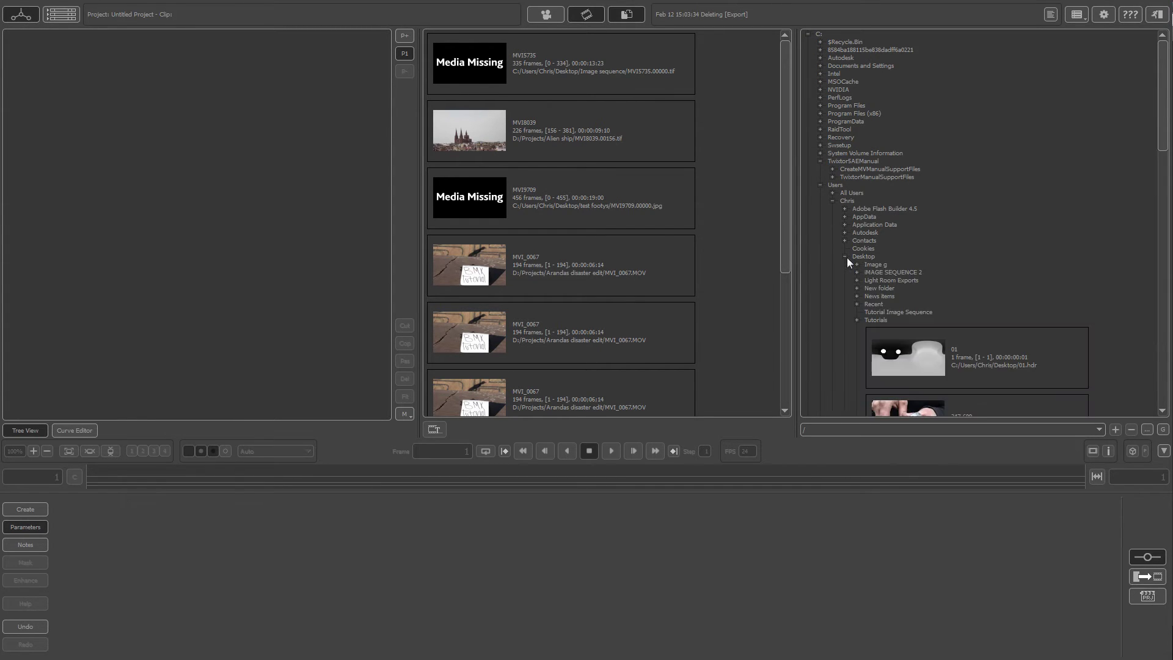
{"action": "left_click", "coordinate": [856, 288]}
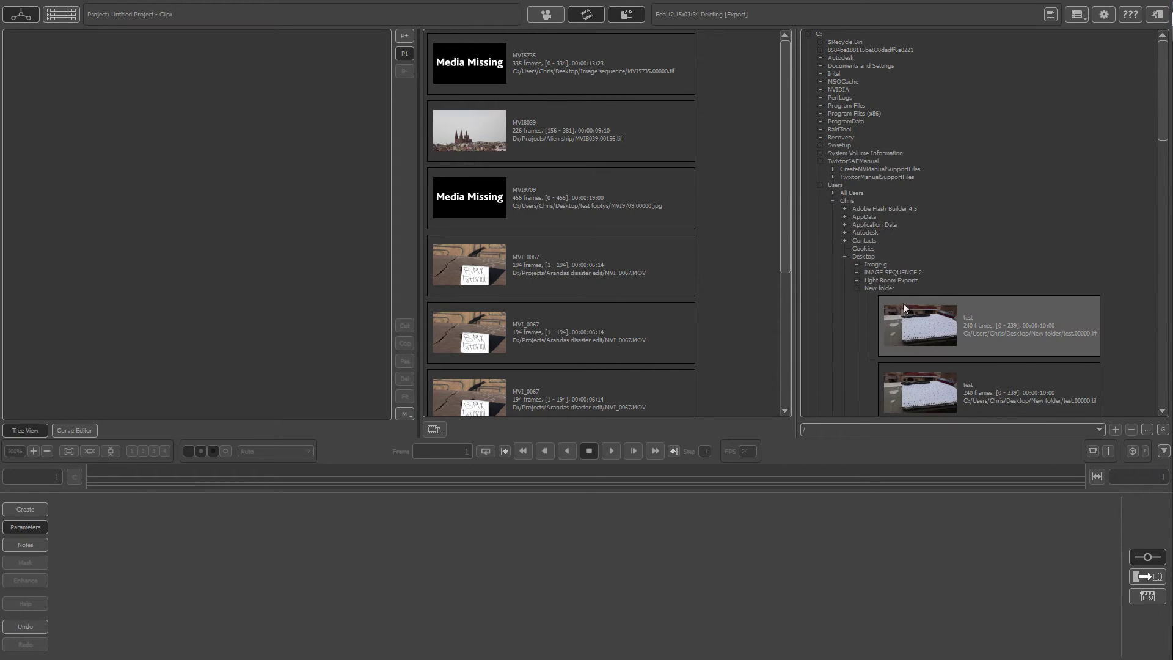
{"action": "scroll", "coordinate": [902, 303], "scroll_direction": "down", "scroll_amount": 2}
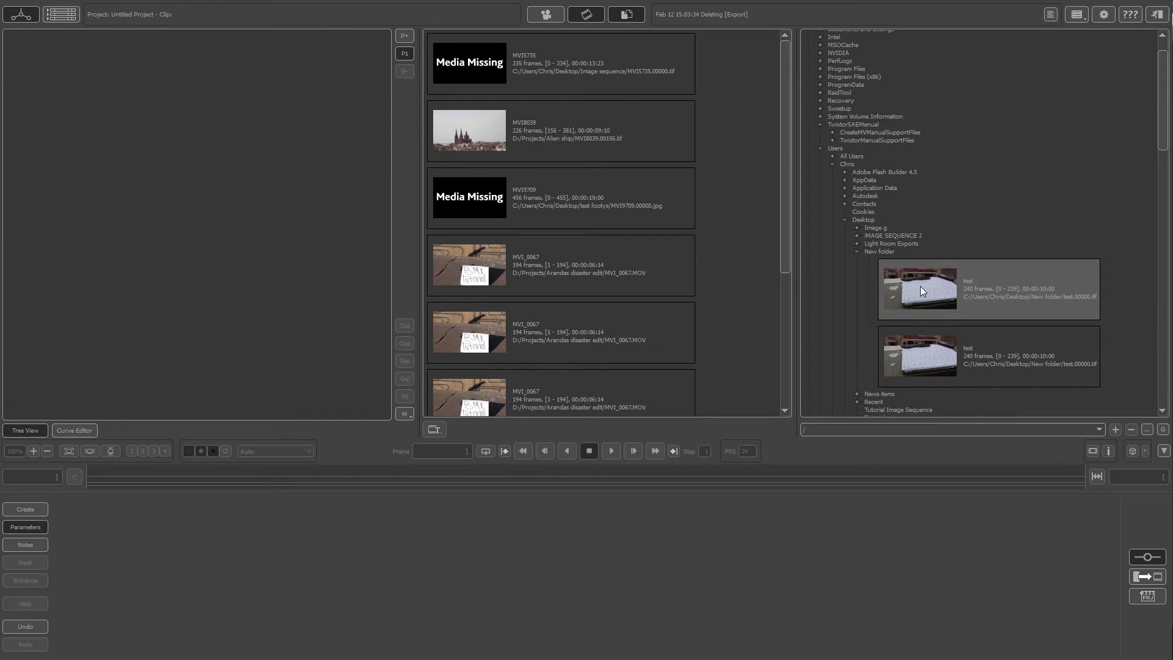
{"action": "left_click_drag", "start_coordinate": [920, 286], "coordinate": [214, 101]}
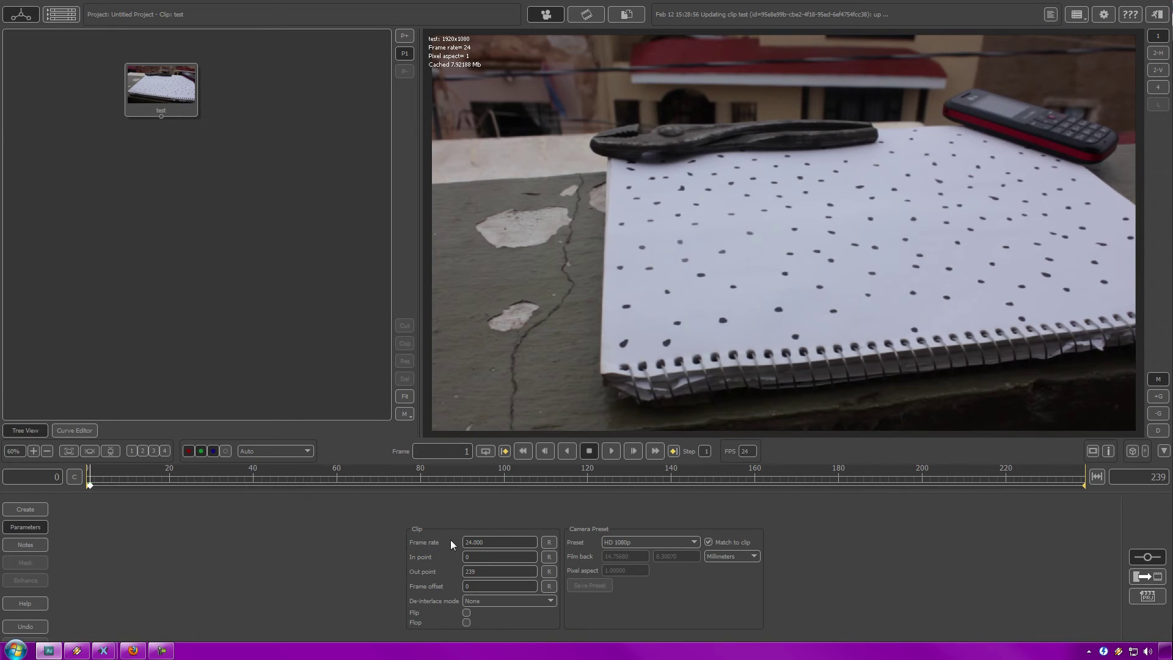
Step: Set the test clip's frame rate to 30 with De-interlace mode left at None
{"action": "double_click", "coordinate": [492, 543]}
{"action": "type", "text": "30"}
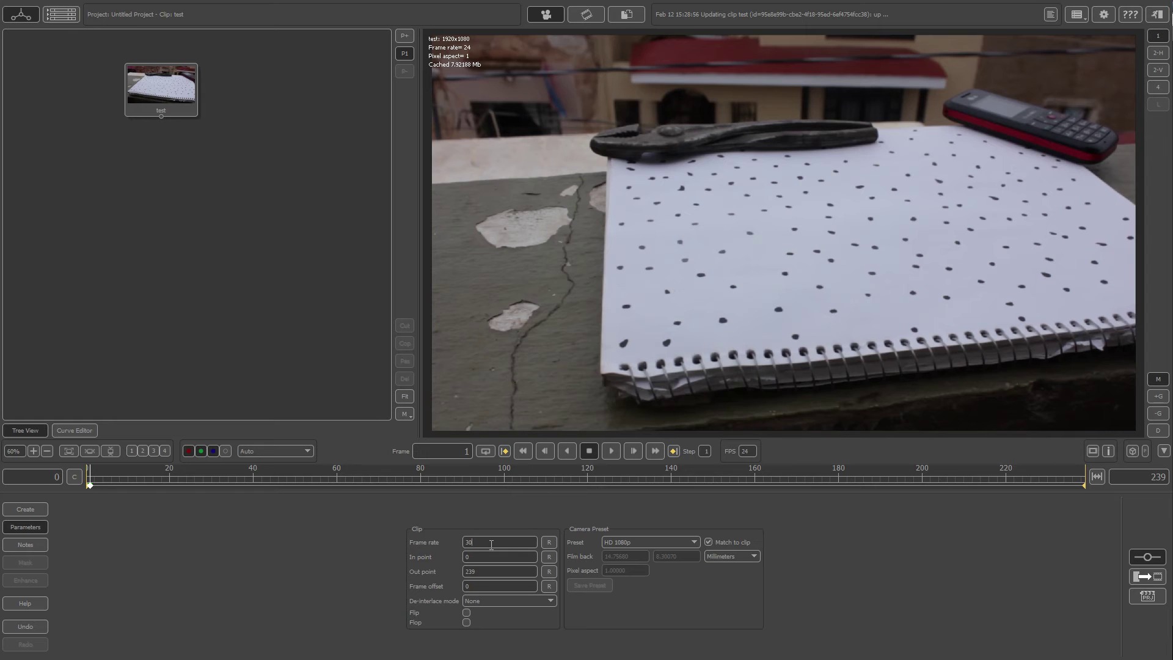
{"action": "key", "text": "Tab"}
{"action": "left_click", "coordinate": [497, 601]}
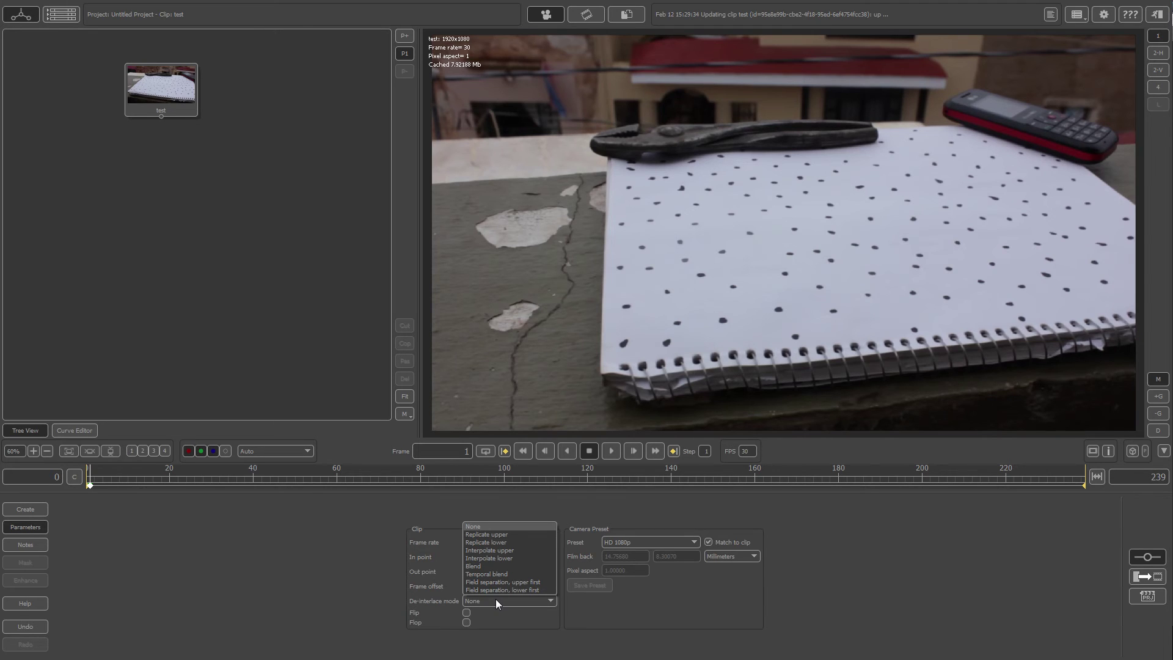
{"action": "left_click", "coordinate": [496, 601]}
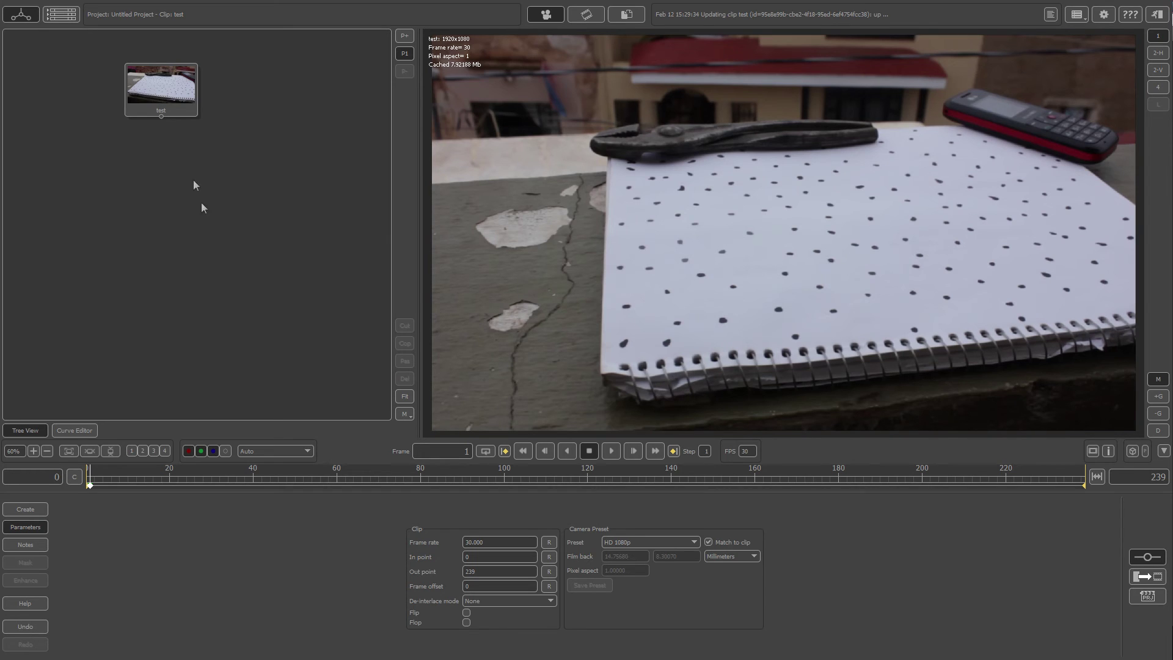
{"action": "mouse_move", "coordinate": [155, 84]}
{"action": "left_mouse_down"}
{"action": "mouse_move", "coordinate": [162, 96]}
{"action": "mouse_move", "coordinate": [141, 96]}
{"action": "mouse_move", "coordinate": [160, 83]}
{"action": "left_mouse_up"}
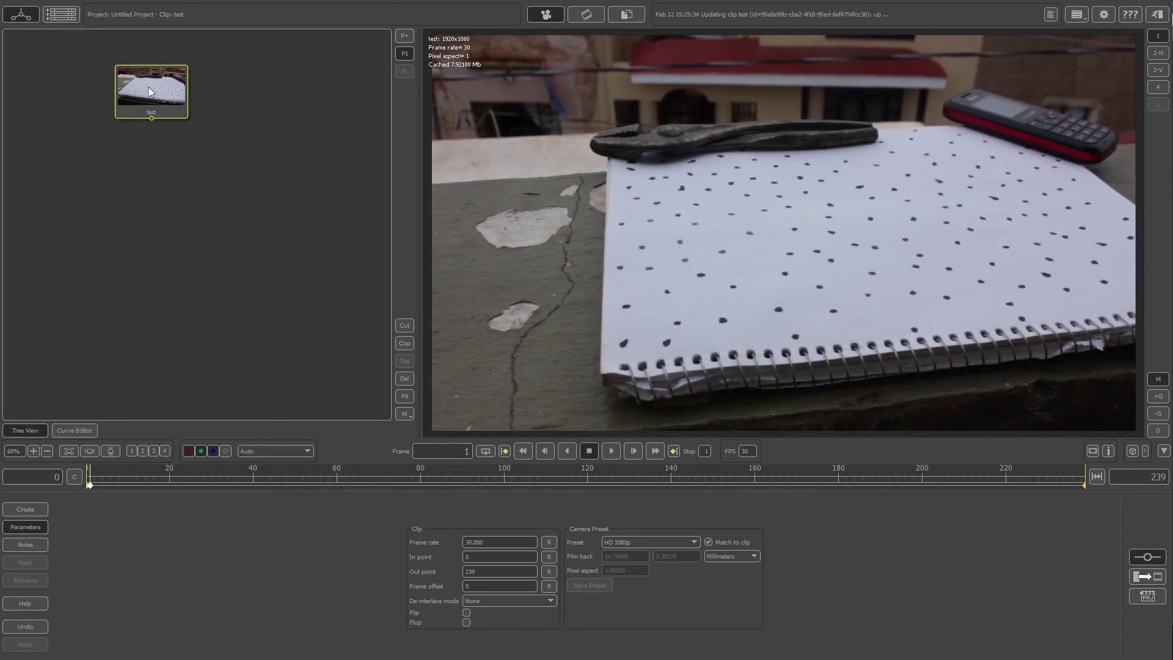
Step: Add an Auto Track node to the test clip with 500 candidate trackers, 400 targets, window size 21
{"action": "right_click", "coordinate": [150, 88]}
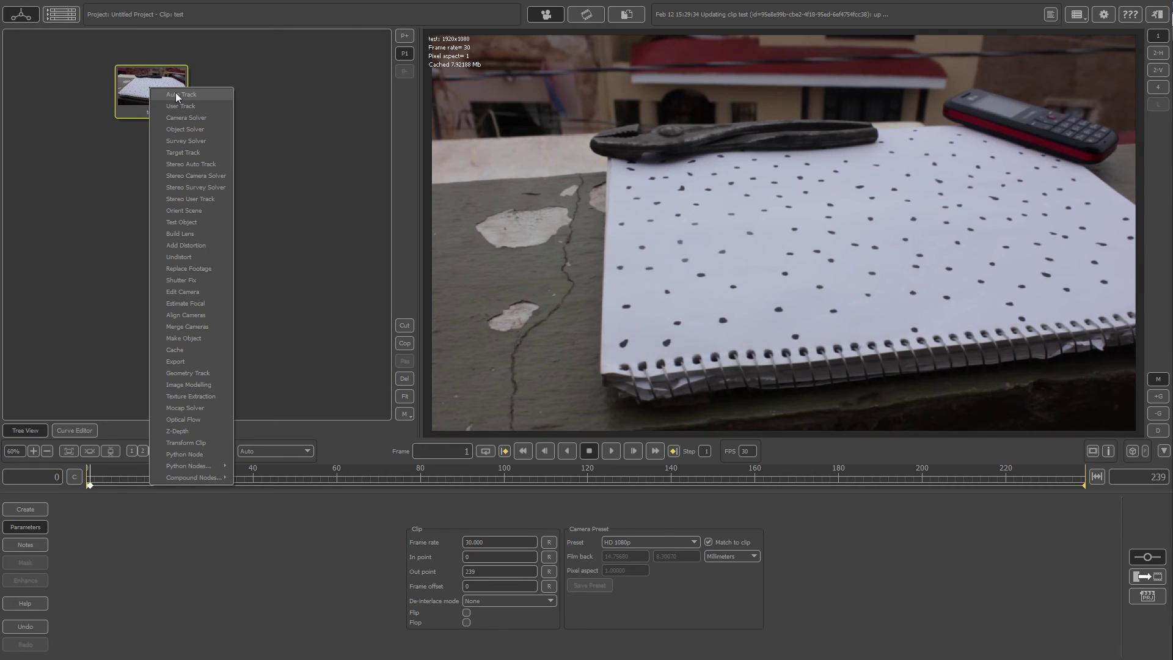
{"action": "left_click", "coordinate": [176, 95]}
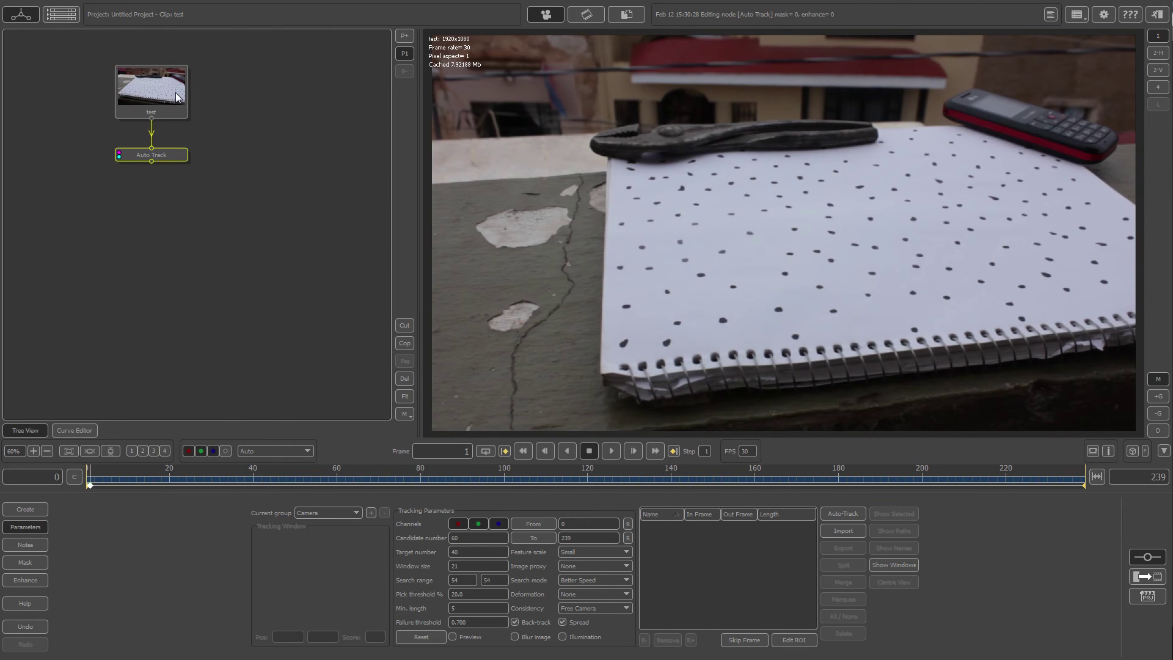
{"action": "double_click", "coordinate": [478, 540]}
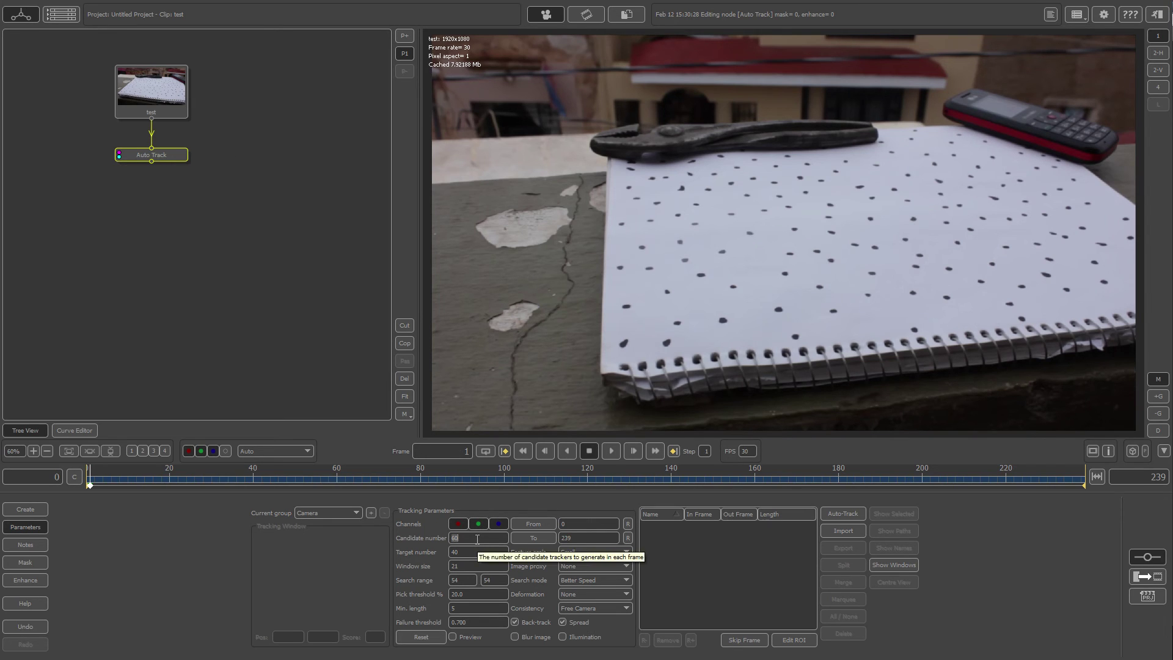
{"action": "type", "text": "500"}
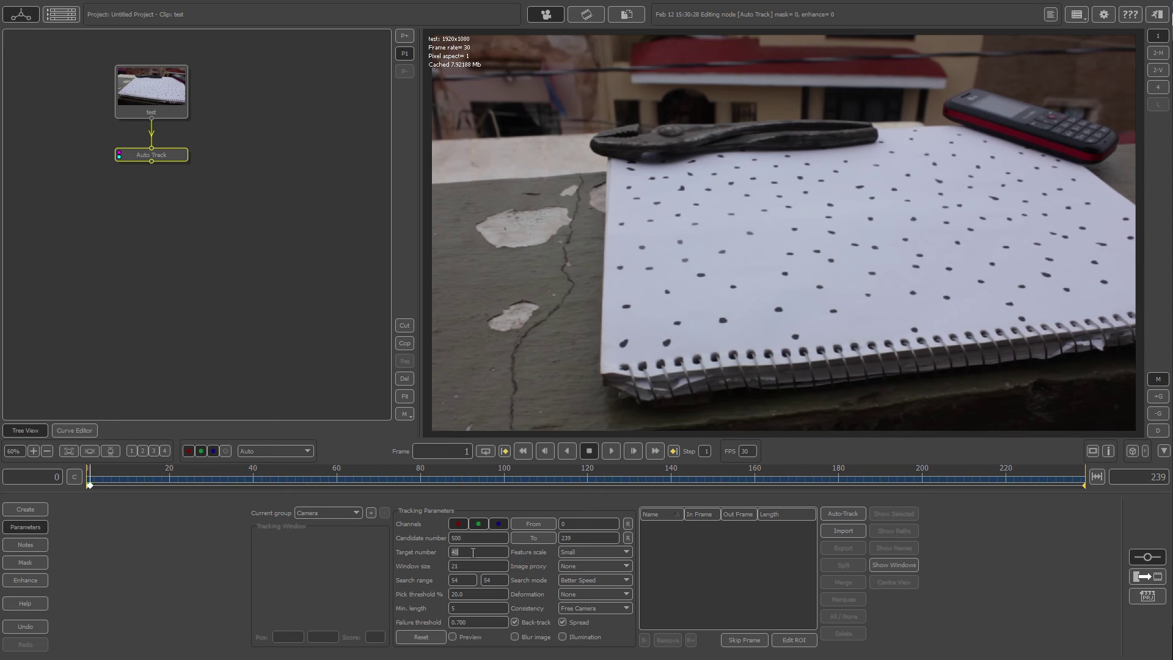
{"action": "left_click", "coordinate": [472, 552]}
{"action": "double_click", "coordinate": [472, 568]}
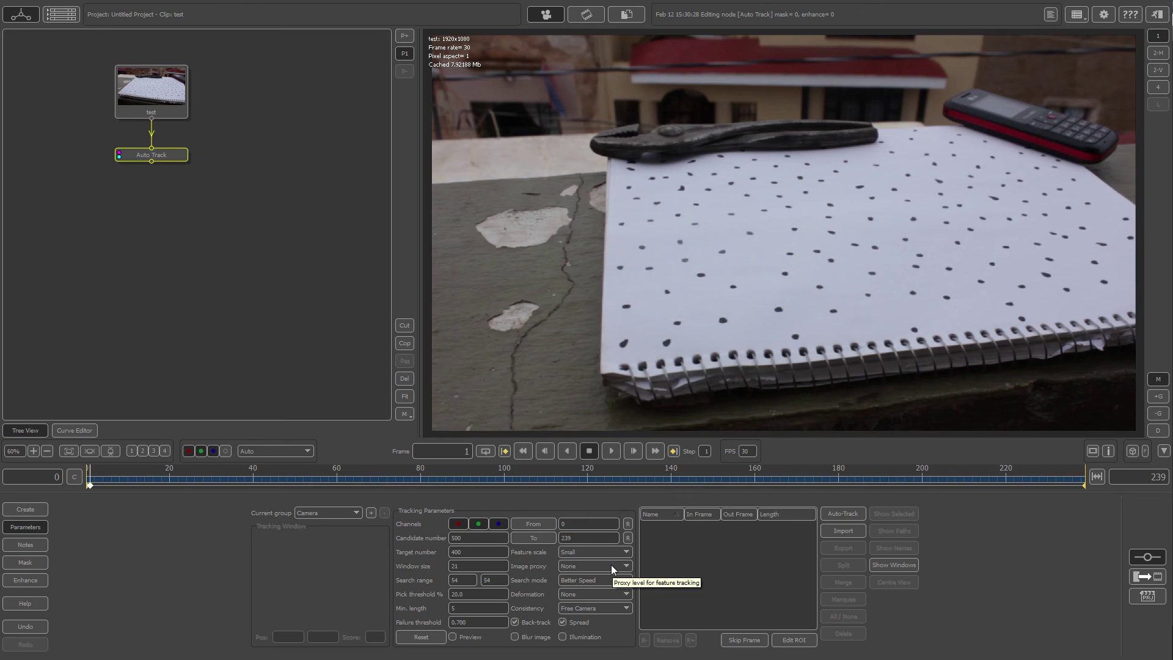
Step: Set Search mode to Better Accuracy and allow Rotate, Scale and Skew deformation
{"action": "left_click", "coordinate": [596, 579]}
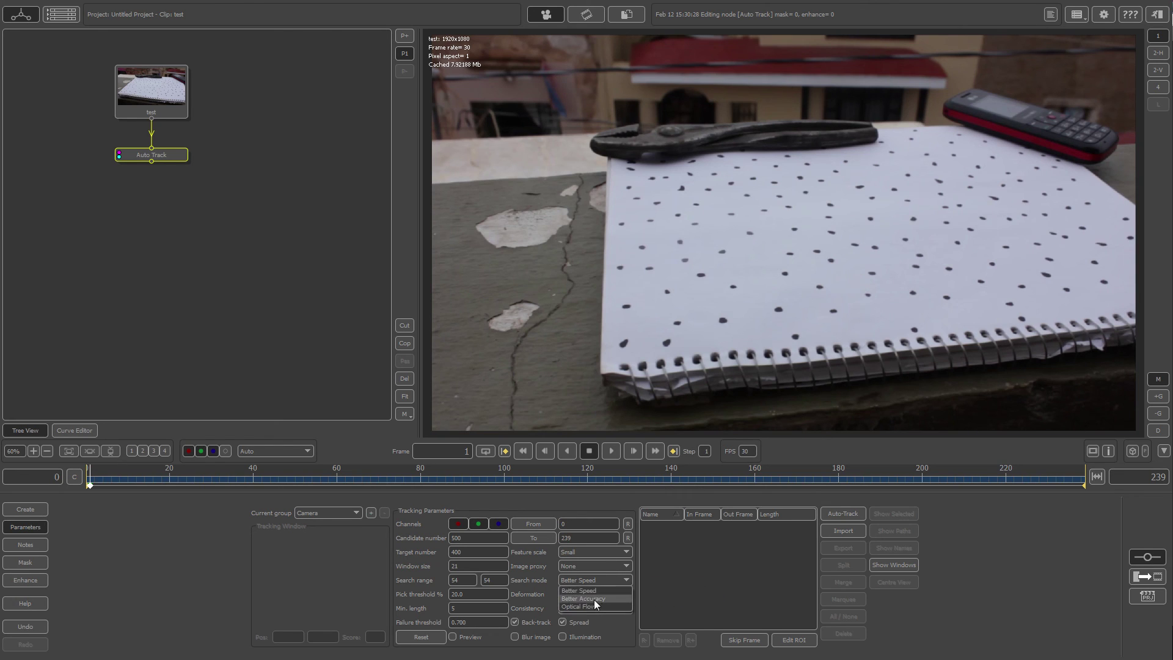
{"action": "left_click", "coordinate": [593, 600]}
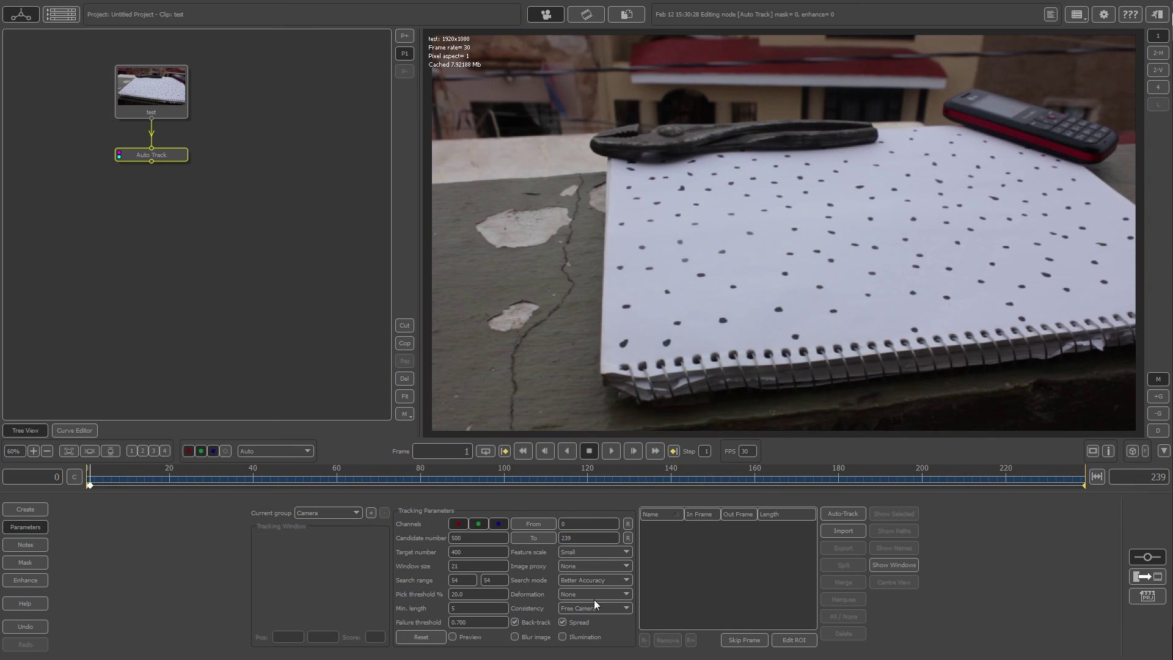
{"action": "left_click", "coordinate": [596, 594]}
{"action": "left_click", "coordinate": [592, 604]}
{"action": "left_click", "coordinate": [581, 612]}
{"action": "left_click", "coordinate": [578, 621]}
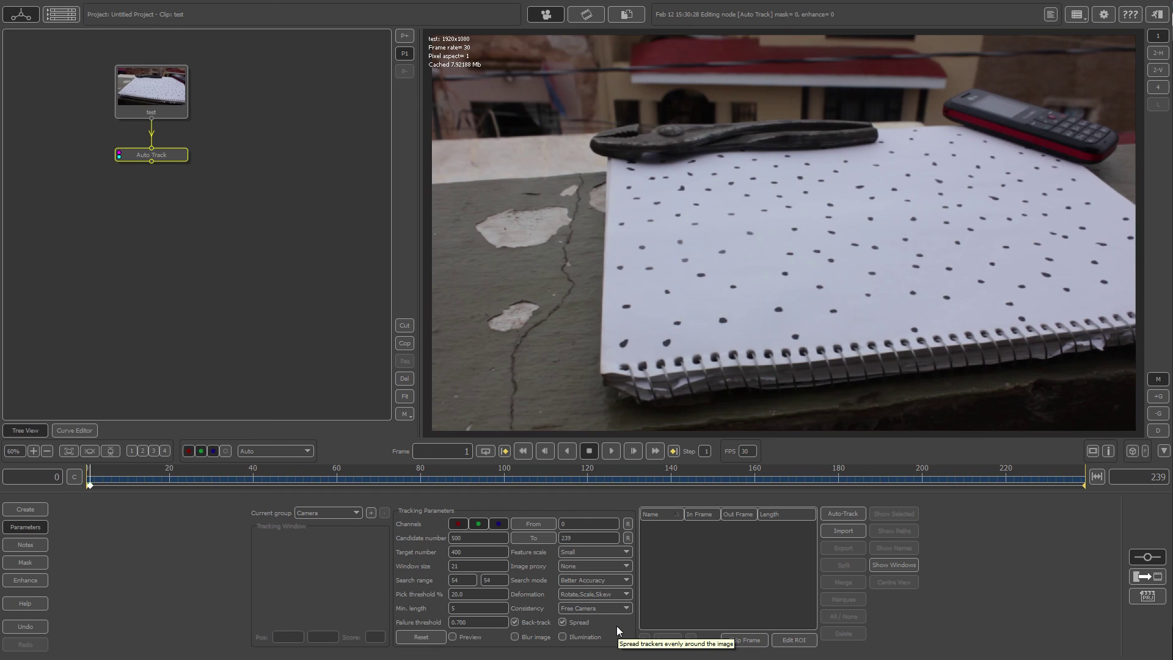
Step: Keep Free Camera consistency and run the auto track on the test clip
{"action": "left_click", "coordinate": [579, 609]}
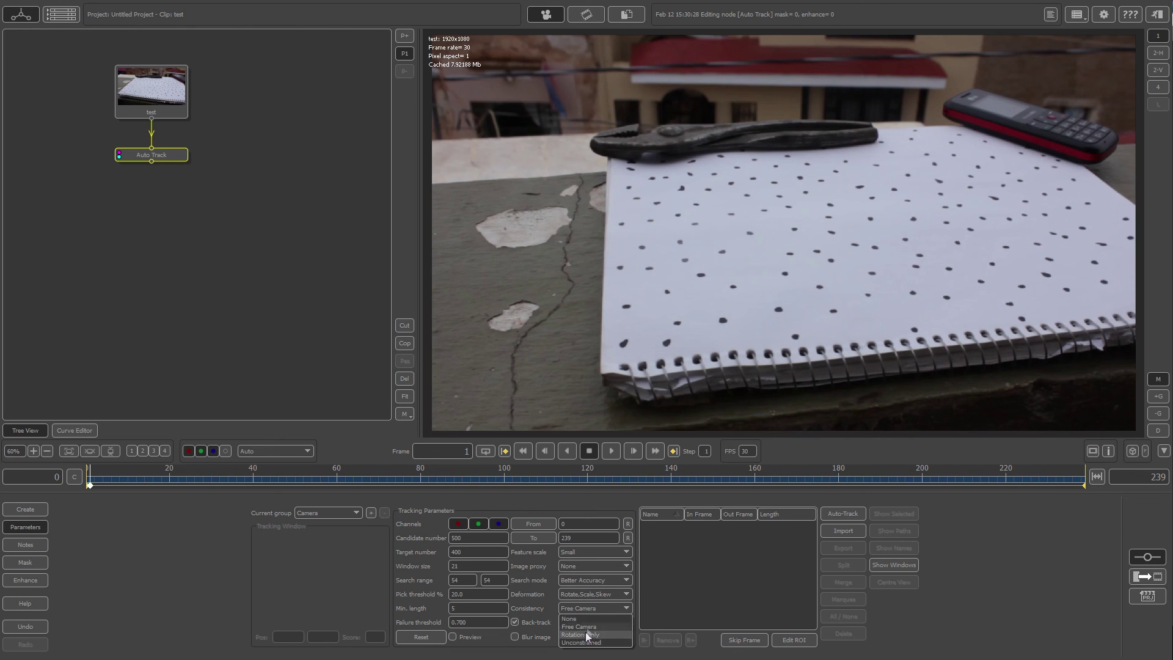
{"action": "left_click", "coordinate": [592, 605]}
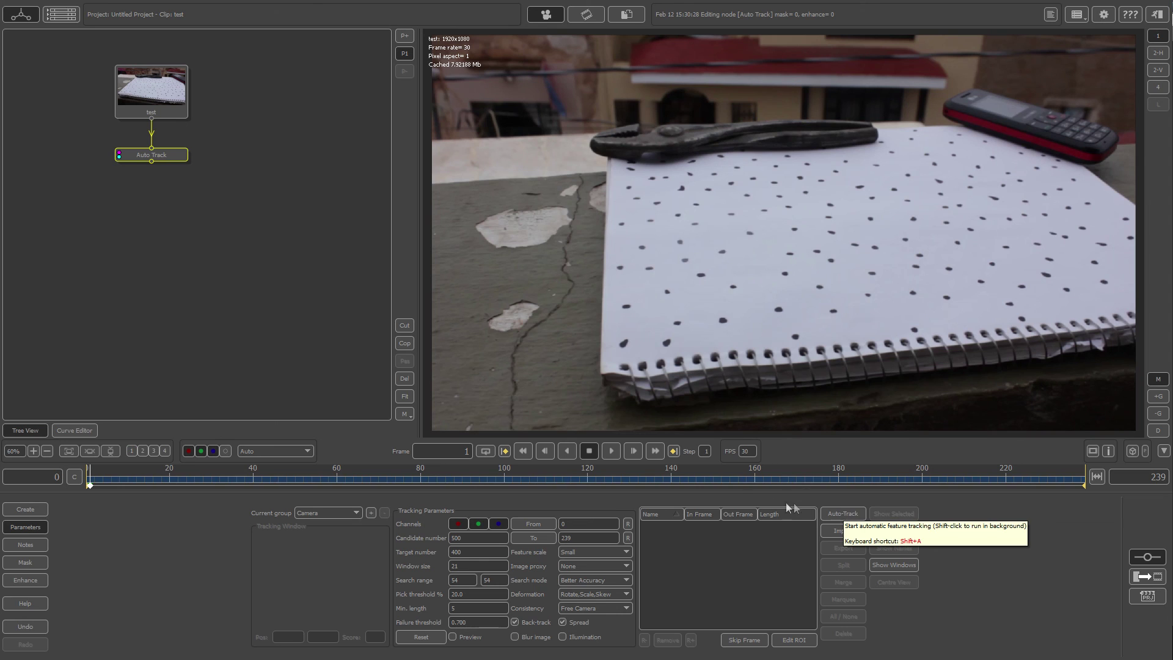
{"action": "left_click", "coordinate": [826, 513]}
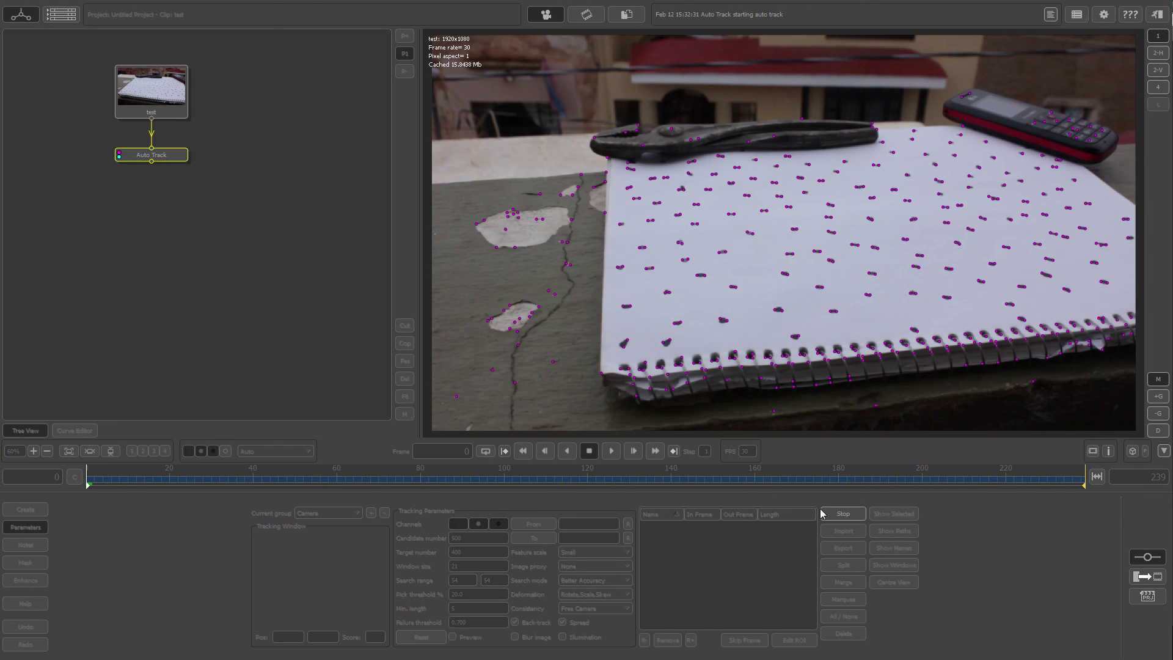